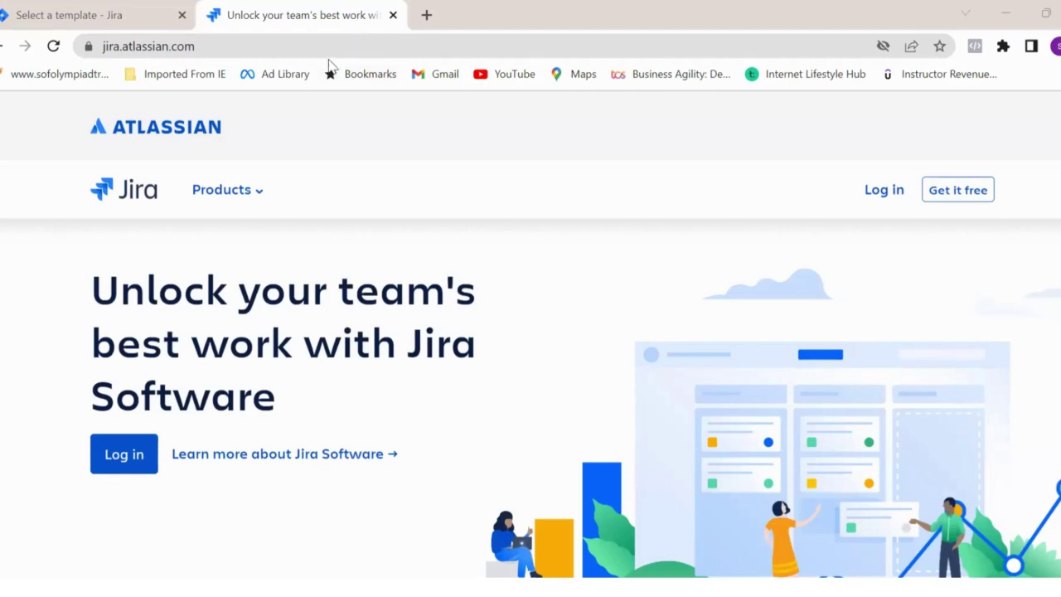
- Choose 'Get it free' for Jira Software and scroll to the Cloud Free sign-up form
left_click(303, 47)
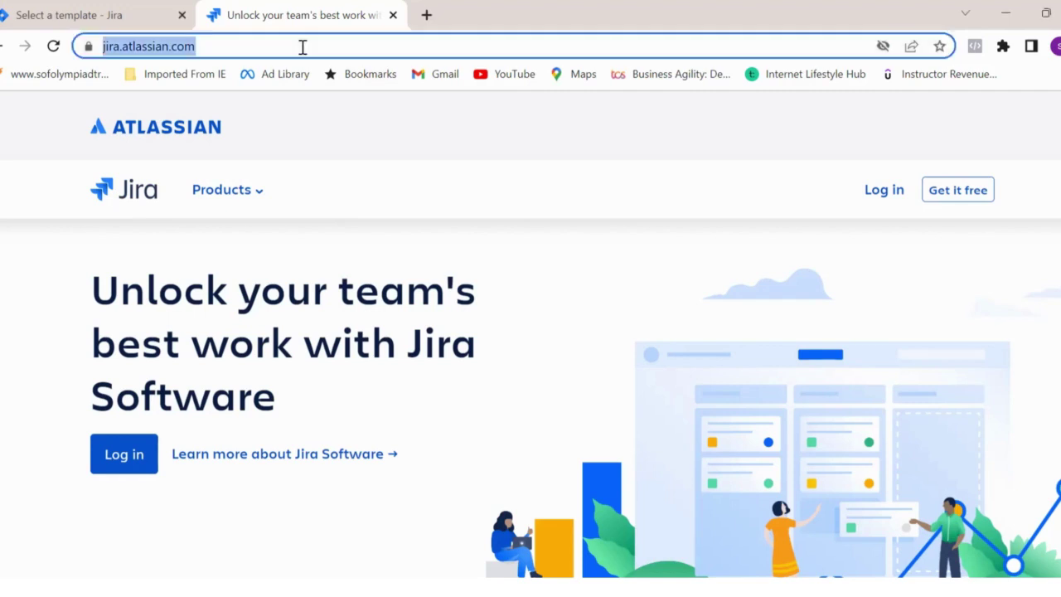
left_click(968, 199)
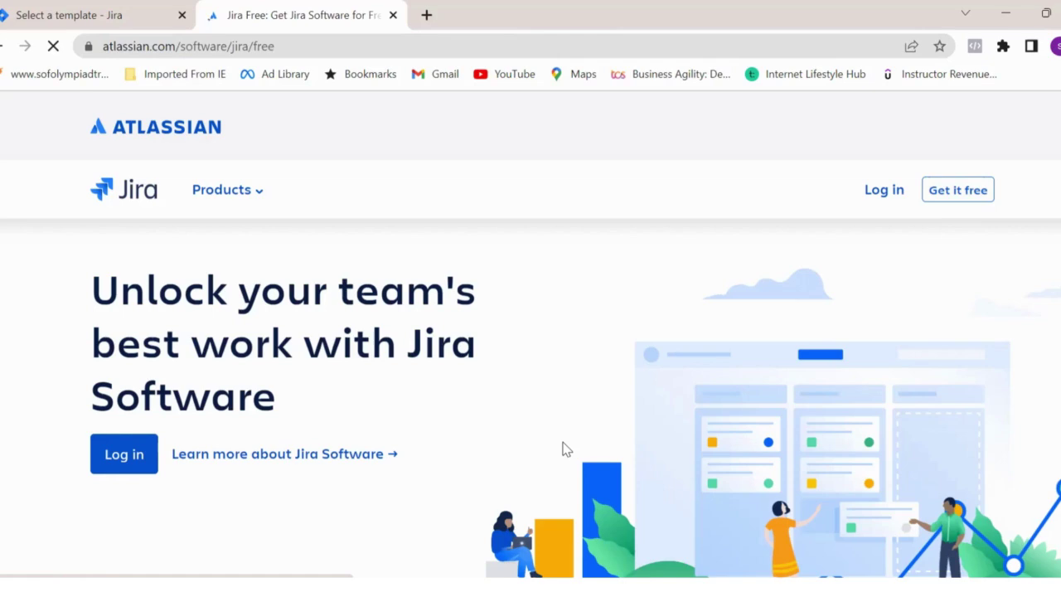
scroll(569, 443, "down", 2)
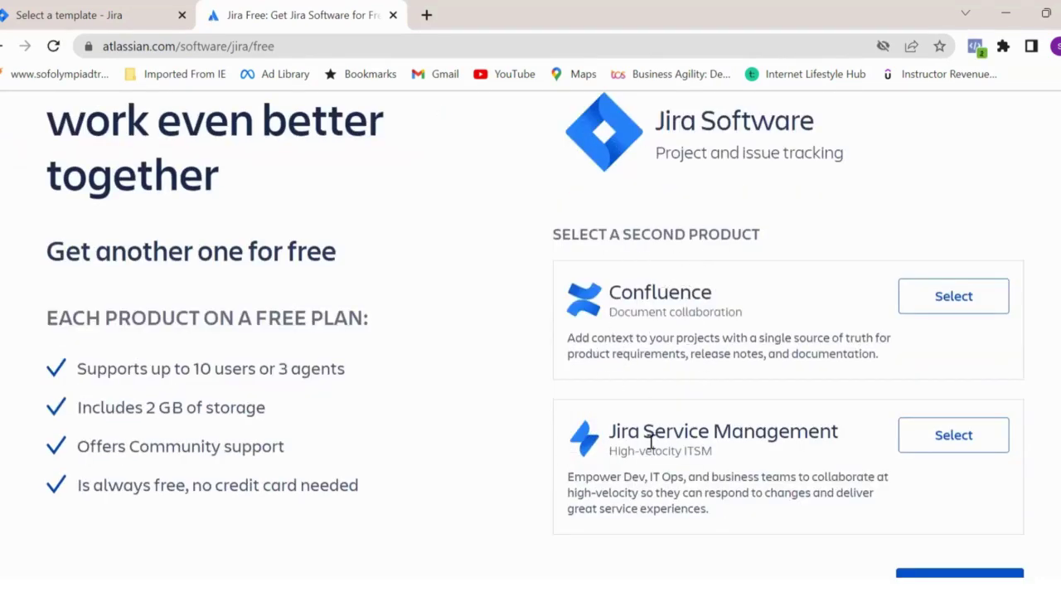
scroll(627, 486, "down", 1)
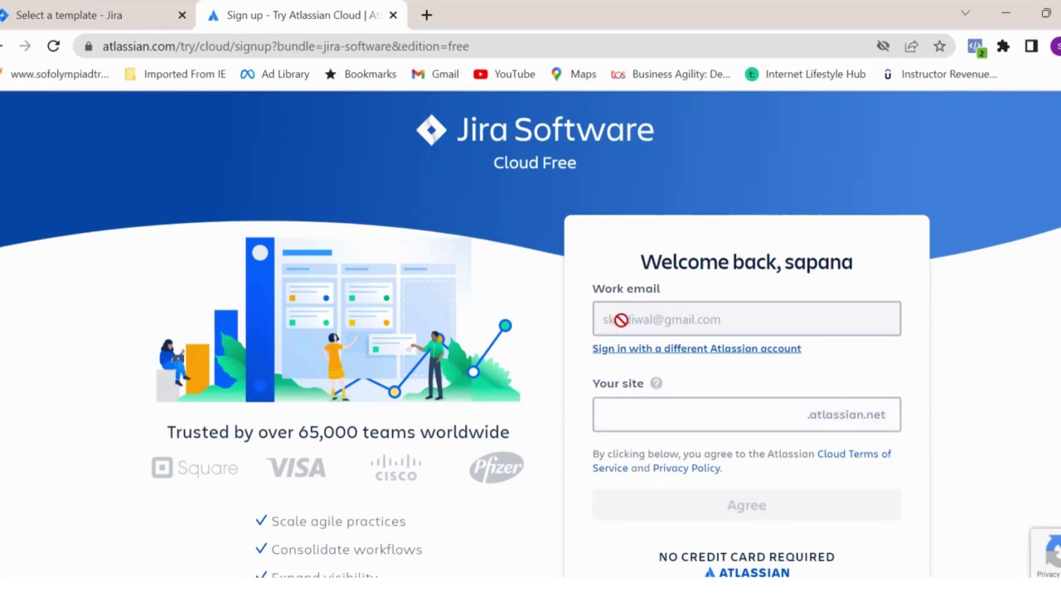
- Enter a site name in the Your site field, which is flagged as already taken
left_click(648, 414)
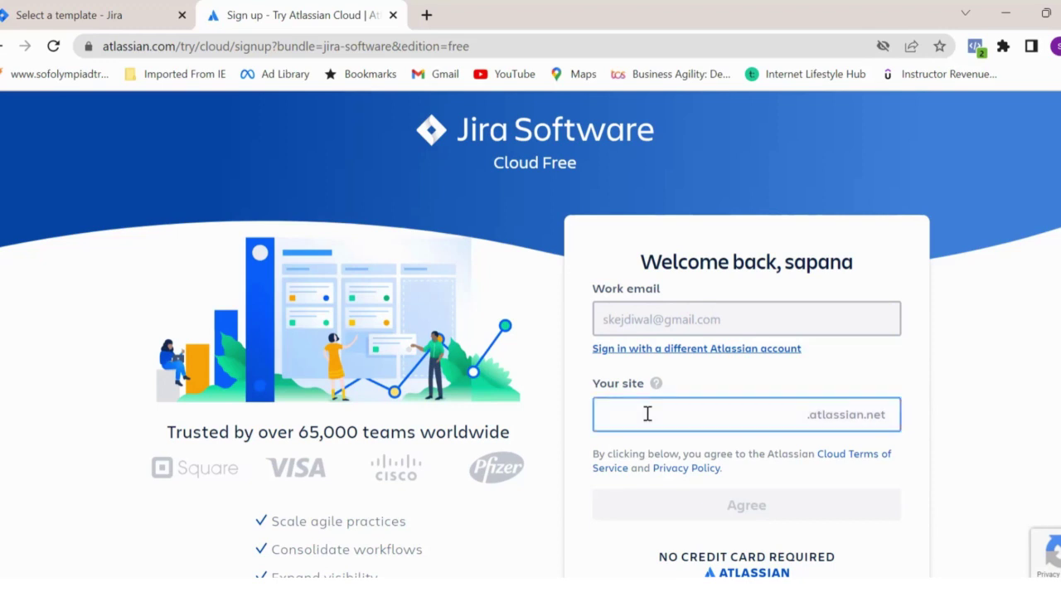
type("sa")
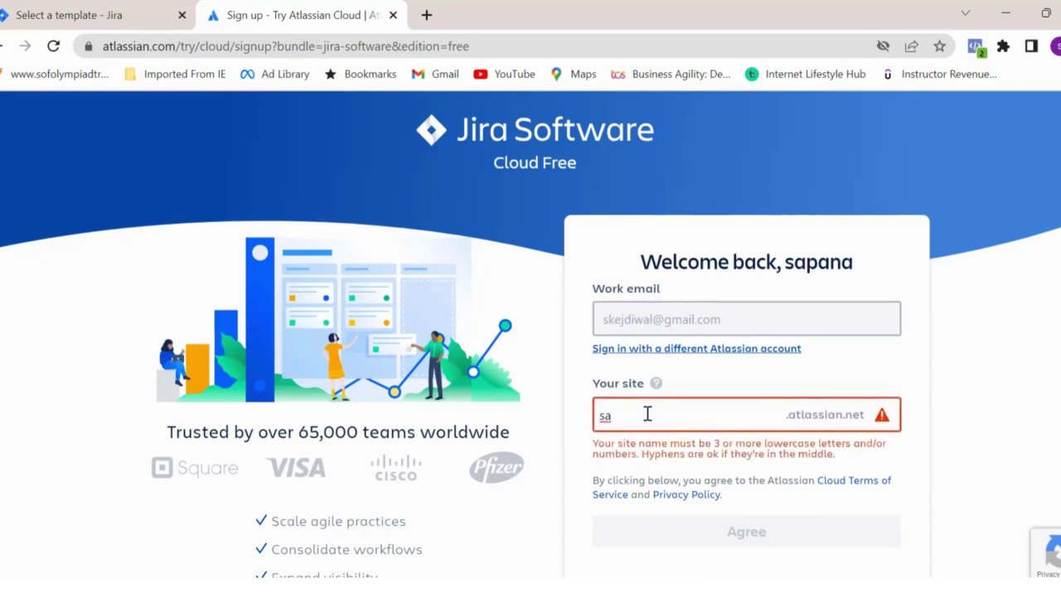
mouse_move(656, 384)
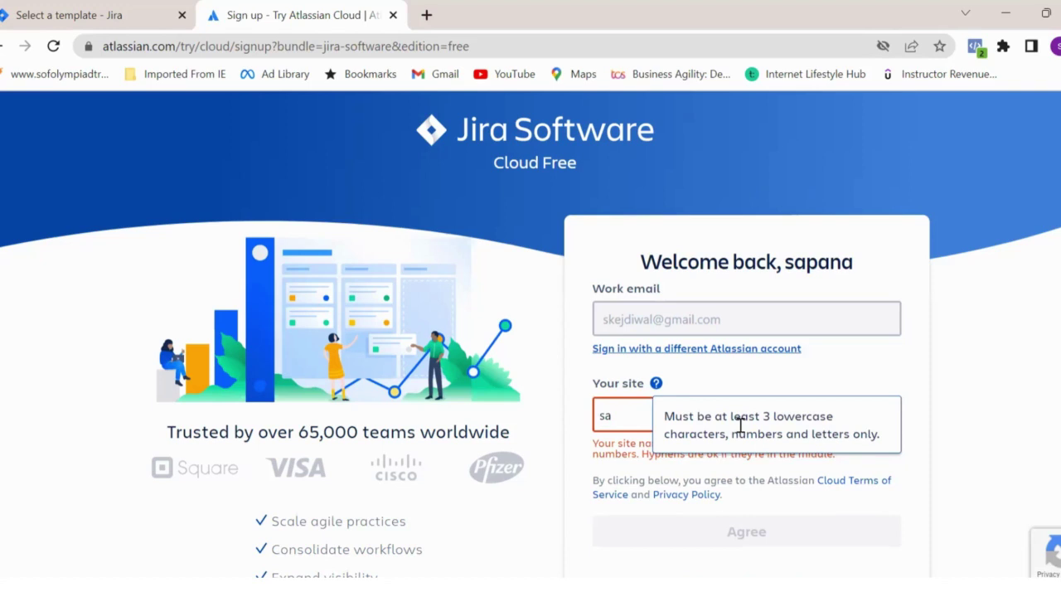
left_click(634, 416)
type("panakeja")
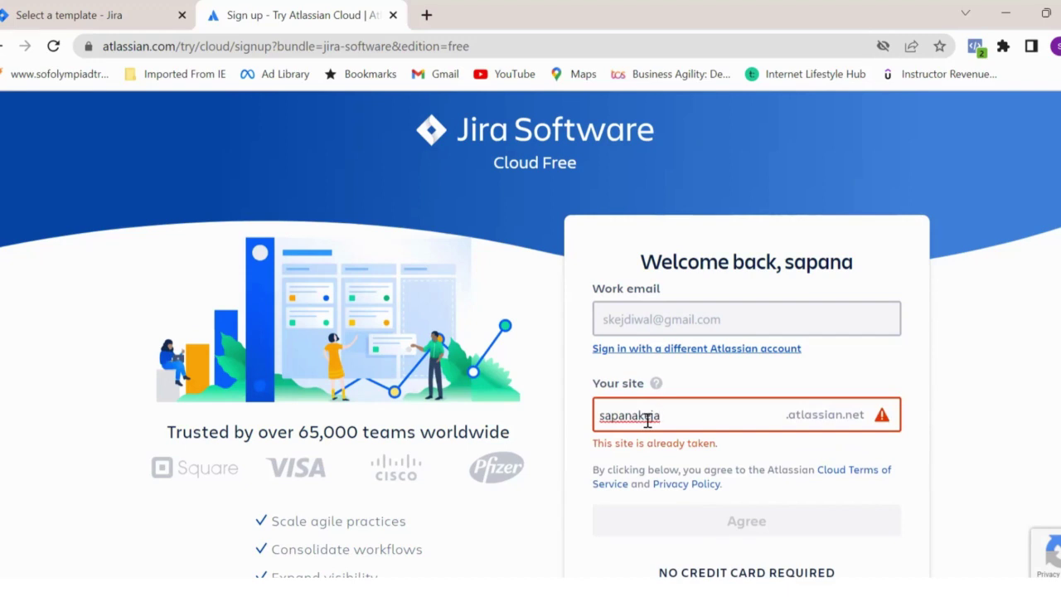
type("d")
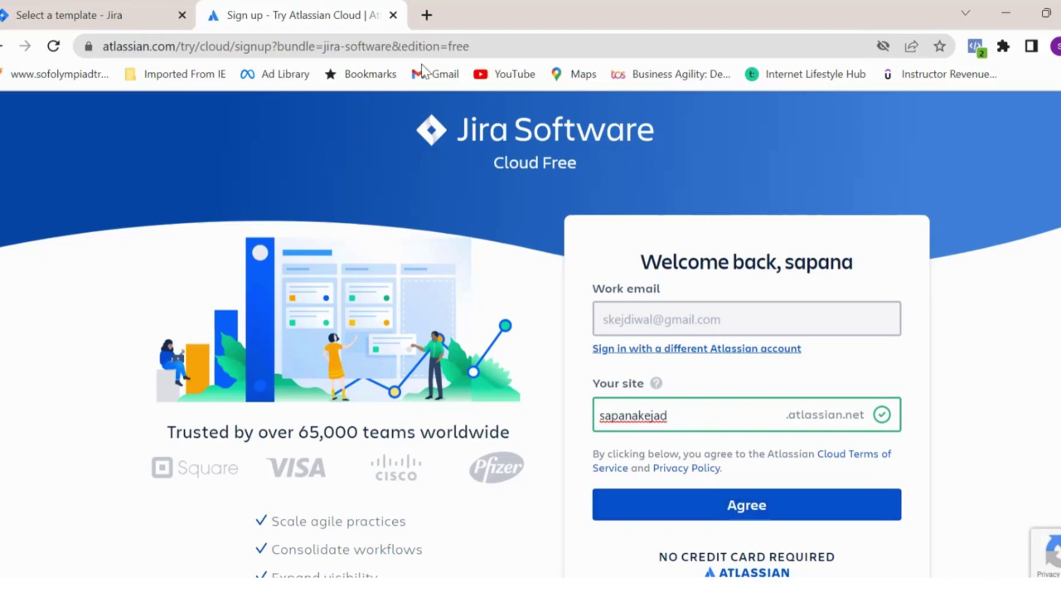
- Go to the template choice and select the Scrum template for the first project
left_click(65, 11)
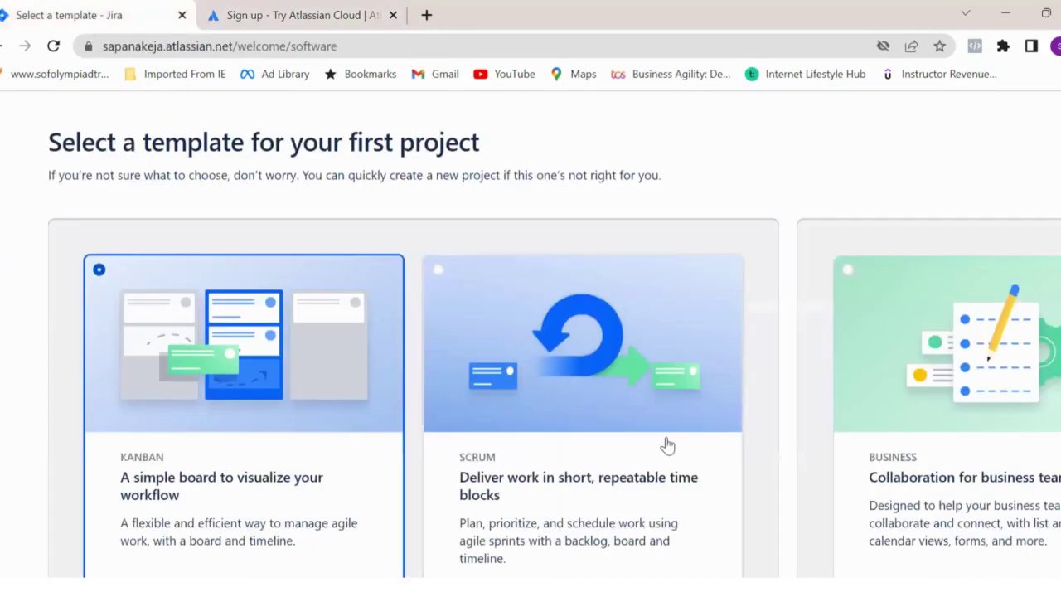
scroll(667, 447, "down", 2)
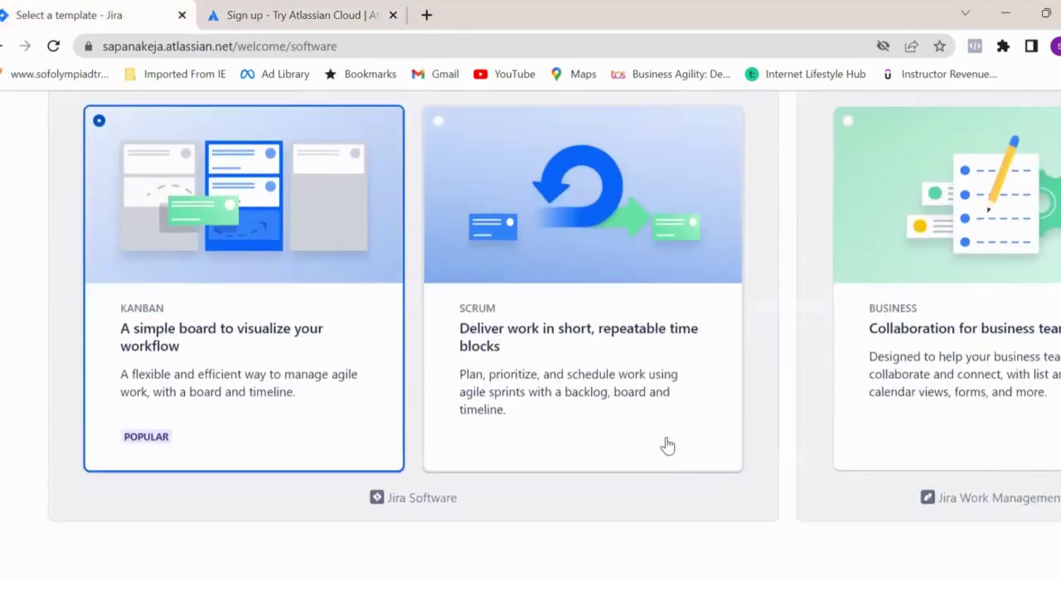
scroll(668, 446, "up", 2)
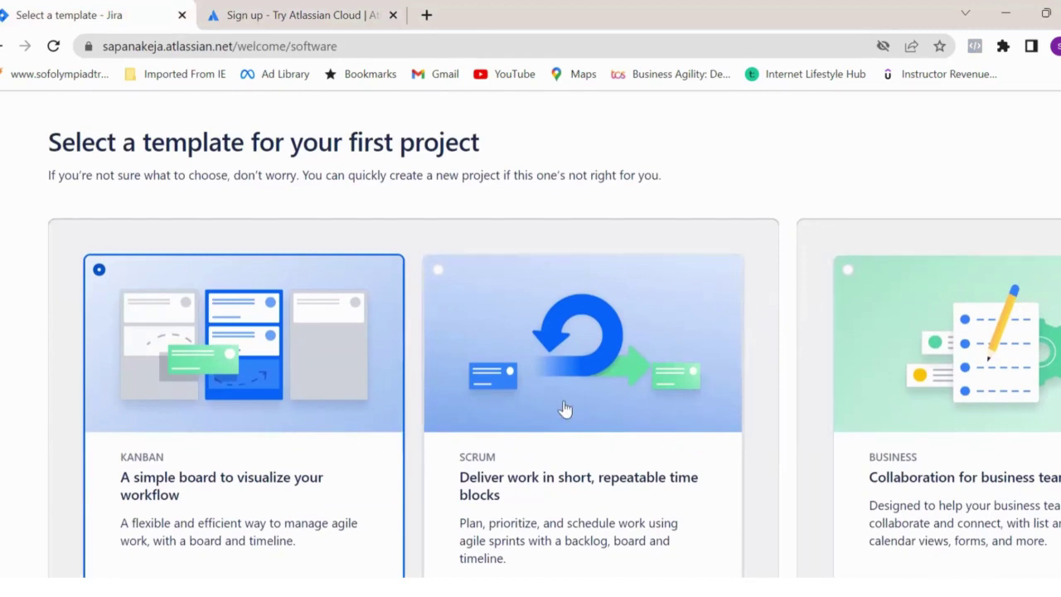
left_click(670, 391)
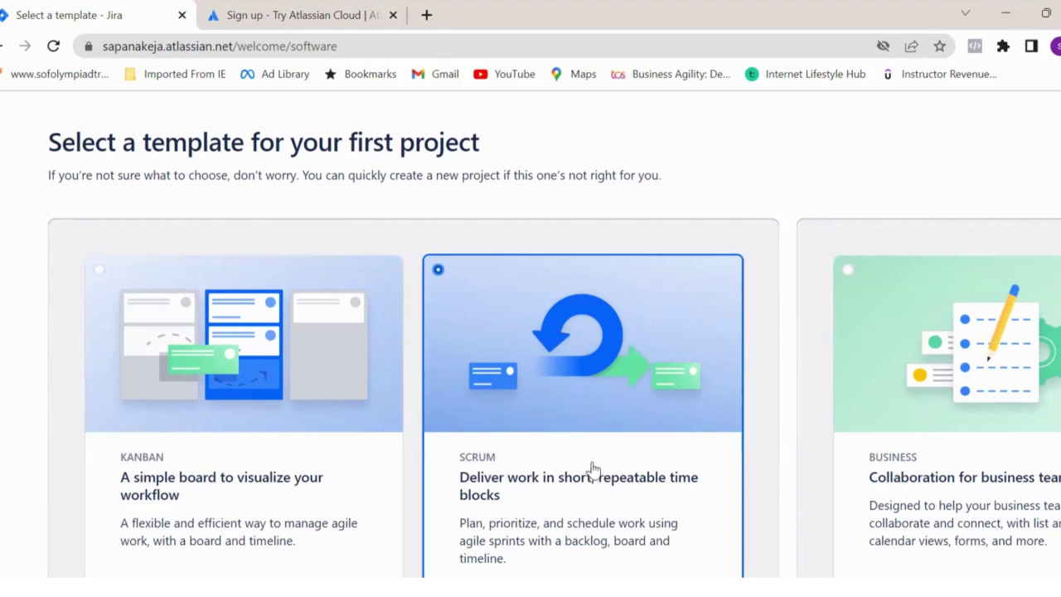
scroll(592, 439, "down", 3)
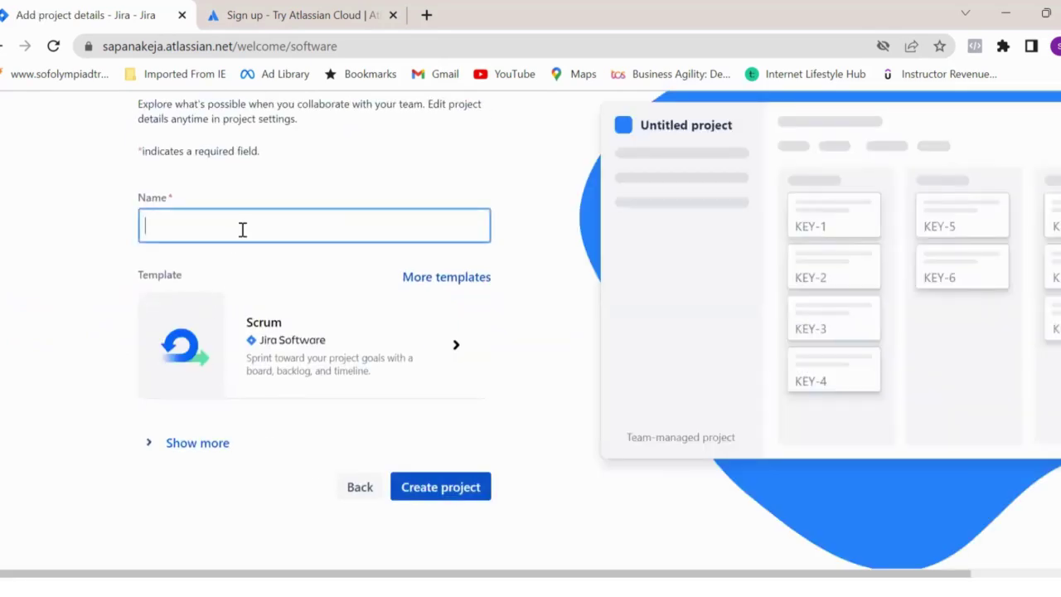
- Enter the project name 'Sampleproject1', correcting the mistyped capital A
left_click(244, 221)
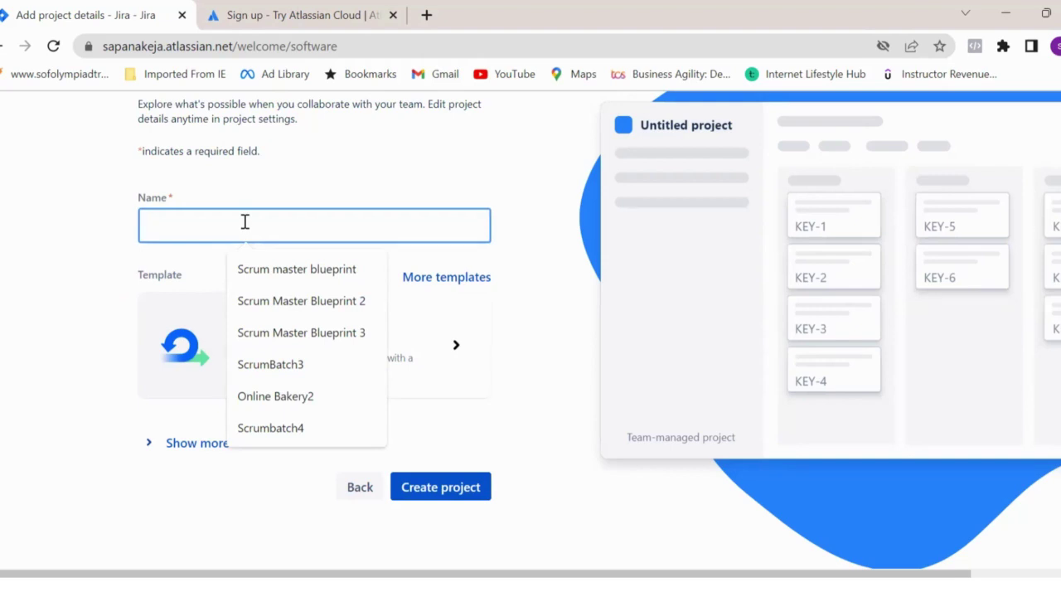
type("SAmpleproject")
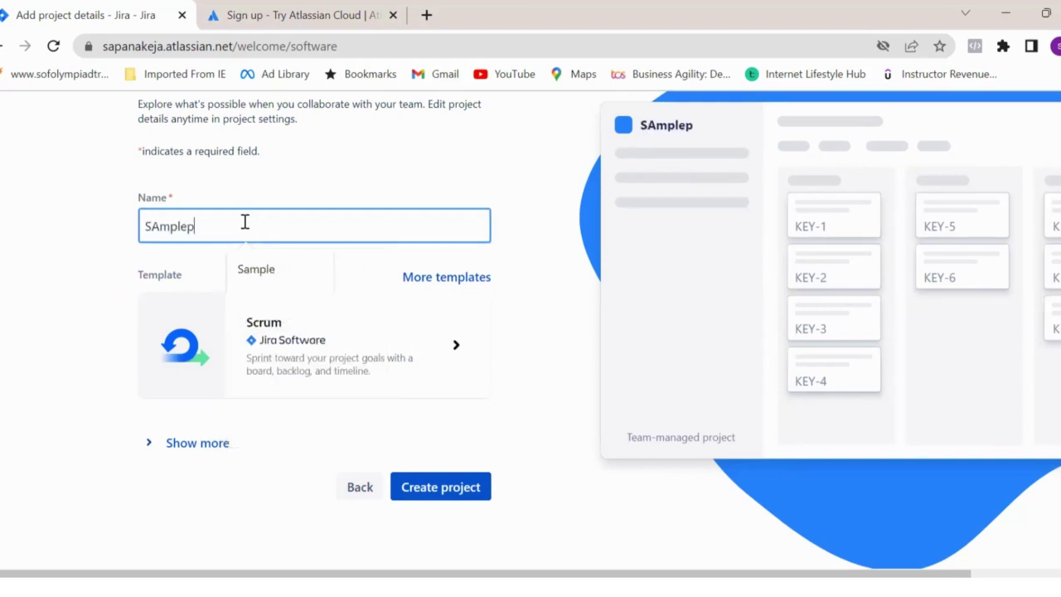
left_click(162, 230)
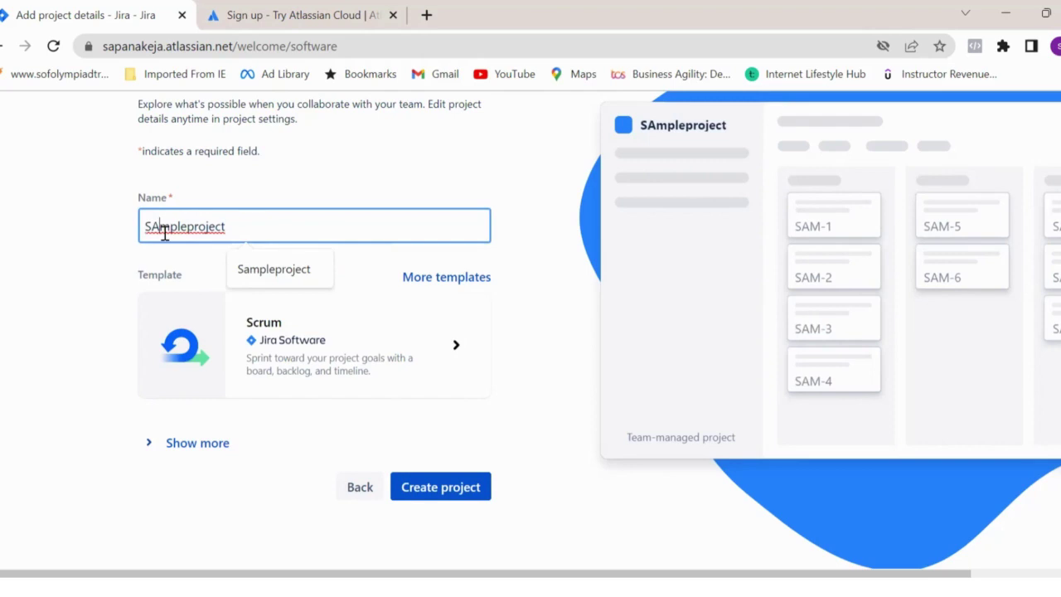
key("BackSpace")
type("a")
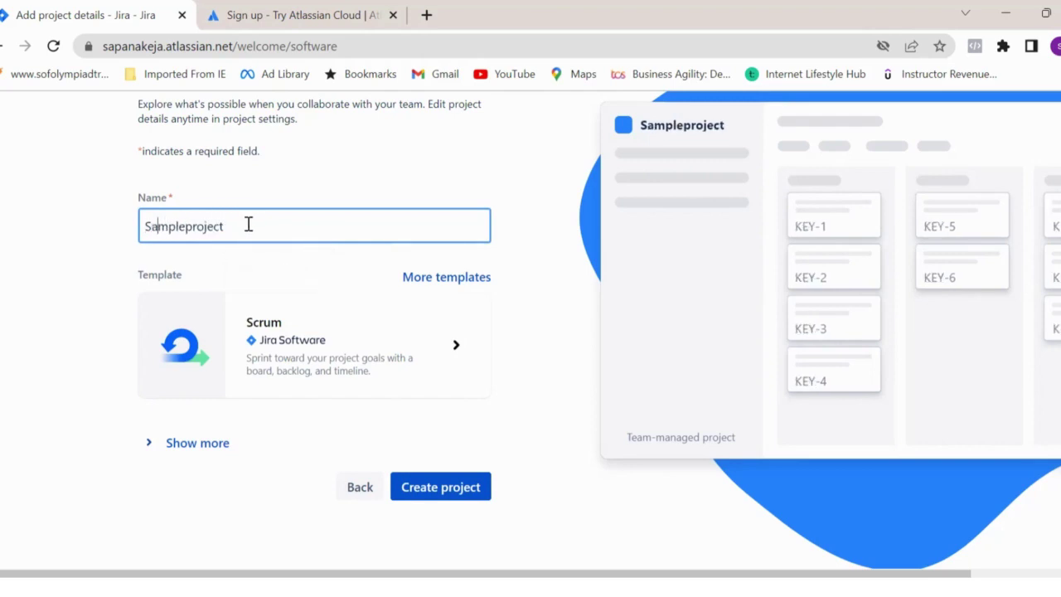
left_click(248, 225)
type("1")
left_click(68, 279)
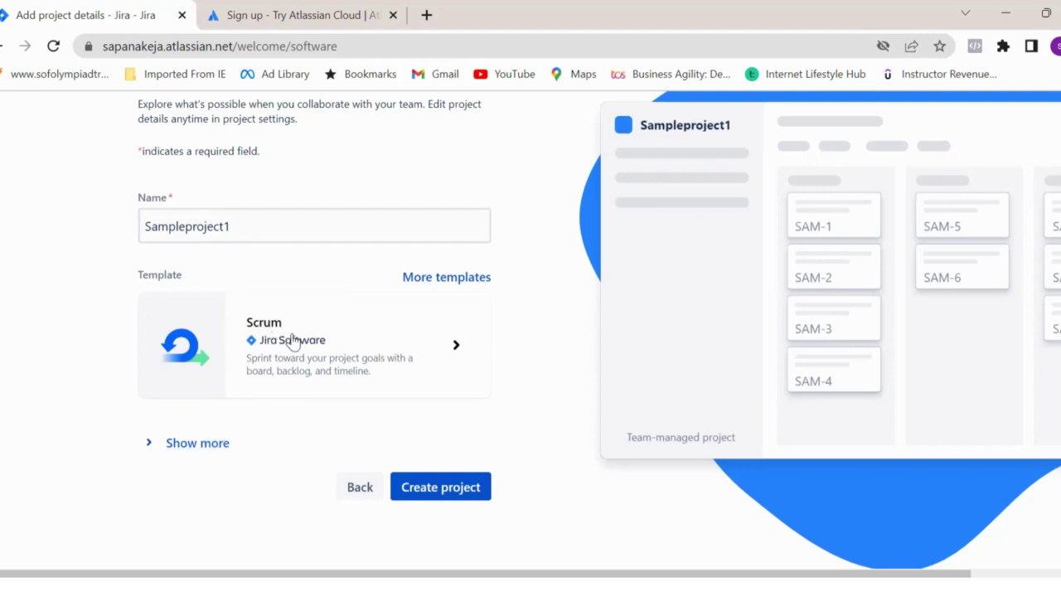
- Set the project type to Company-managed and check the project key is SAM
left_click(197, 443)
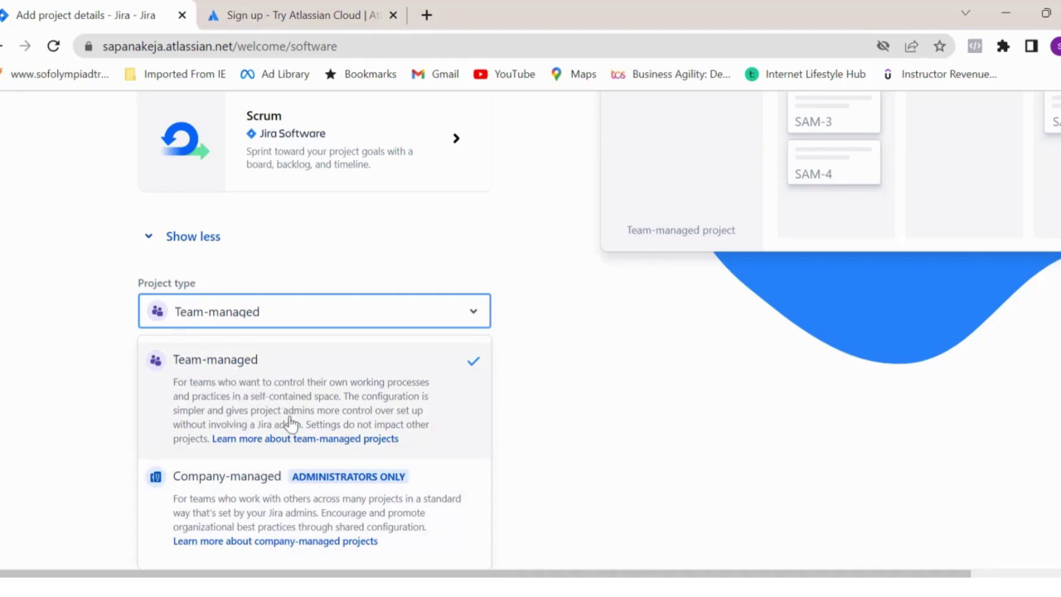
left_click(189, 515)
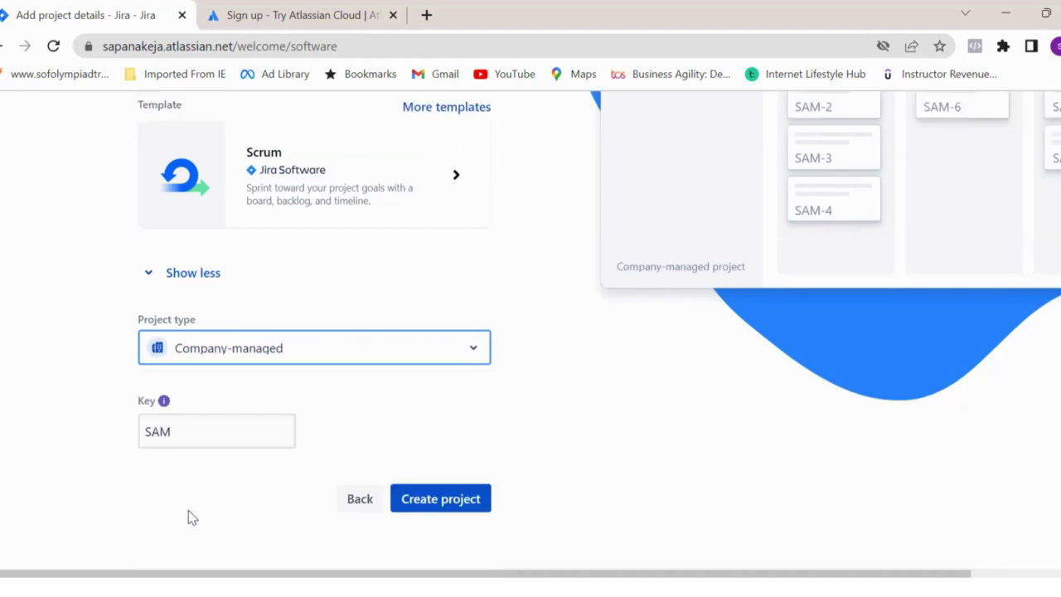
left_click(181, 430)
- Review the project name Sampleproject1 by highlighting it, leaving it unchanged
scroll(146, 468, "up", 1)
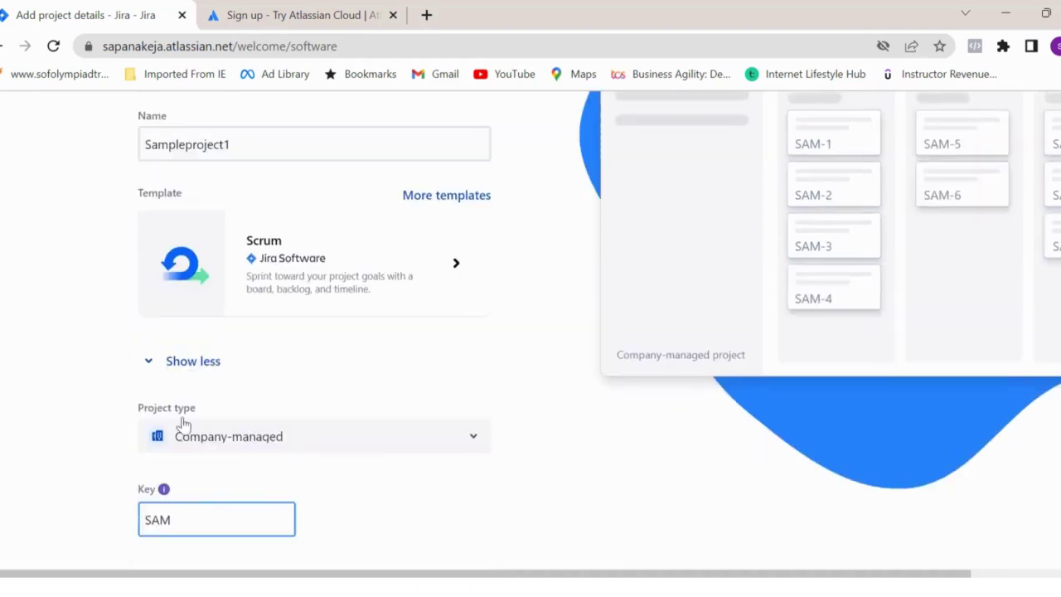
double_click(152, 145)
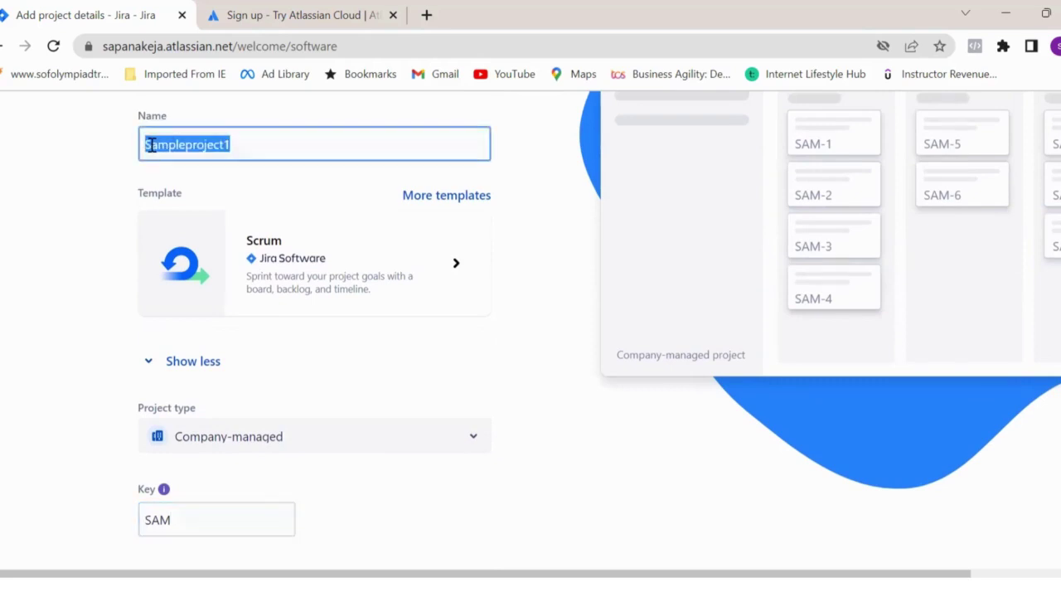
left_click(151, 146)
left_click_drag(170, 145, 144, 145)
left_click(118, 310)
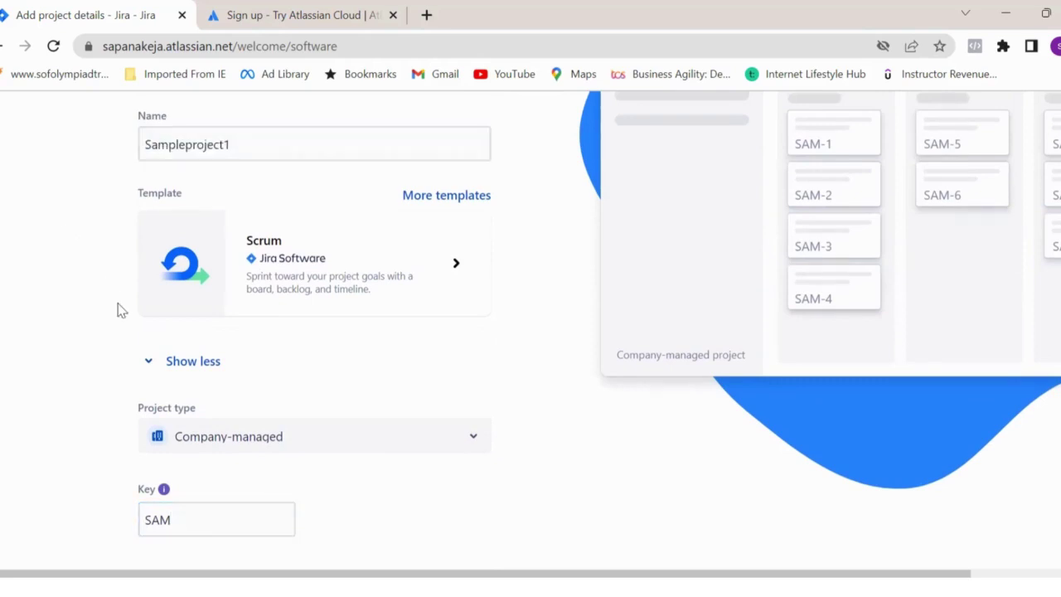
scroll(118, 310, "down", 1)
- Create Sampleproject1, then open and dismiss the Quickstart guide on the SAM board
left_click(434, 501)
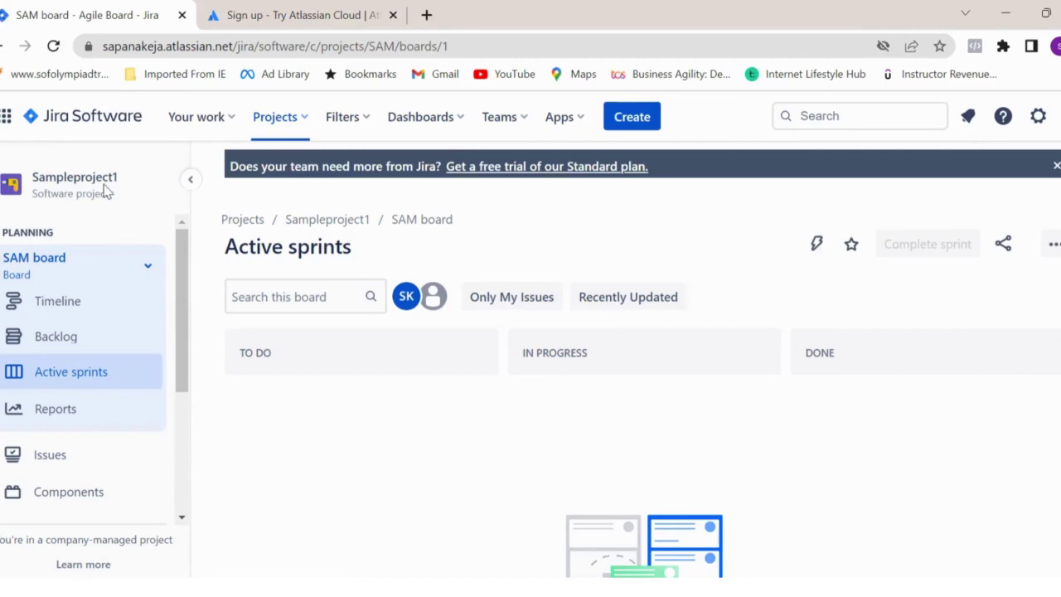
left_click(890, 286)
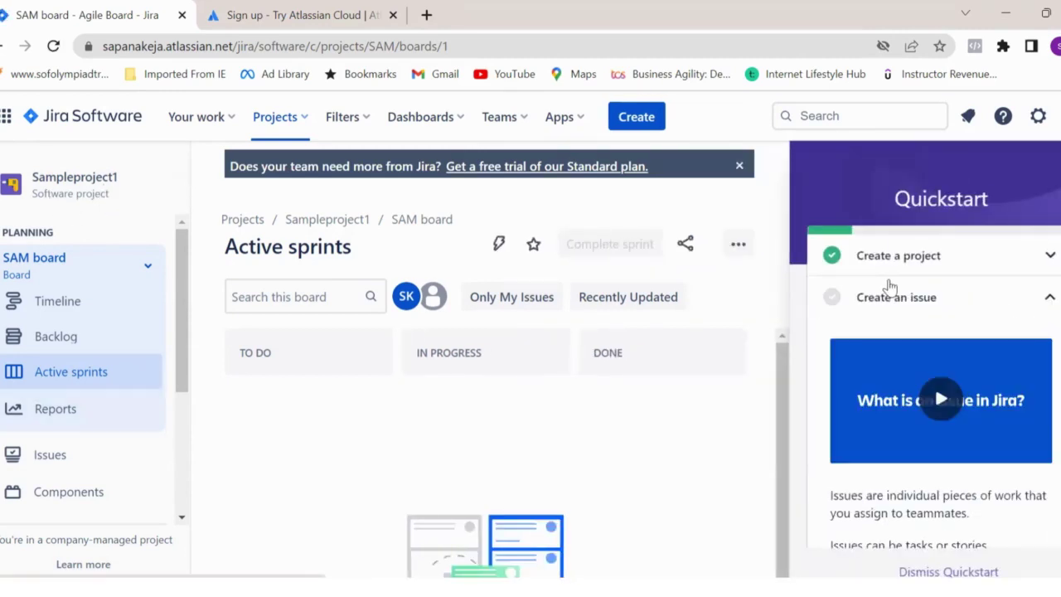
left_click(948, 571)
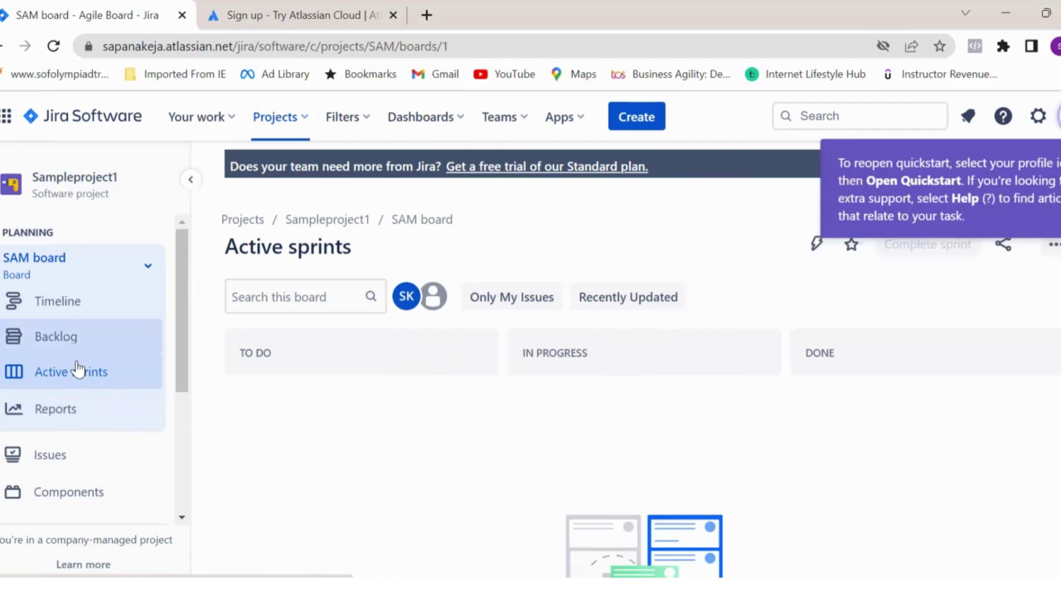
scroll(112, 399, "down", 3)
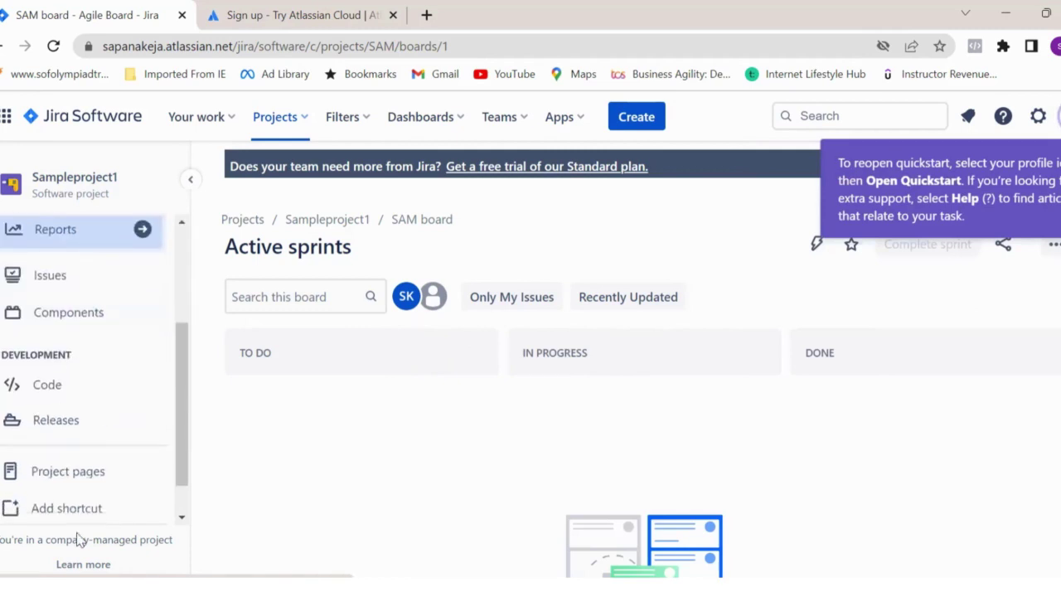
scroll(88, 498, "up", 3)
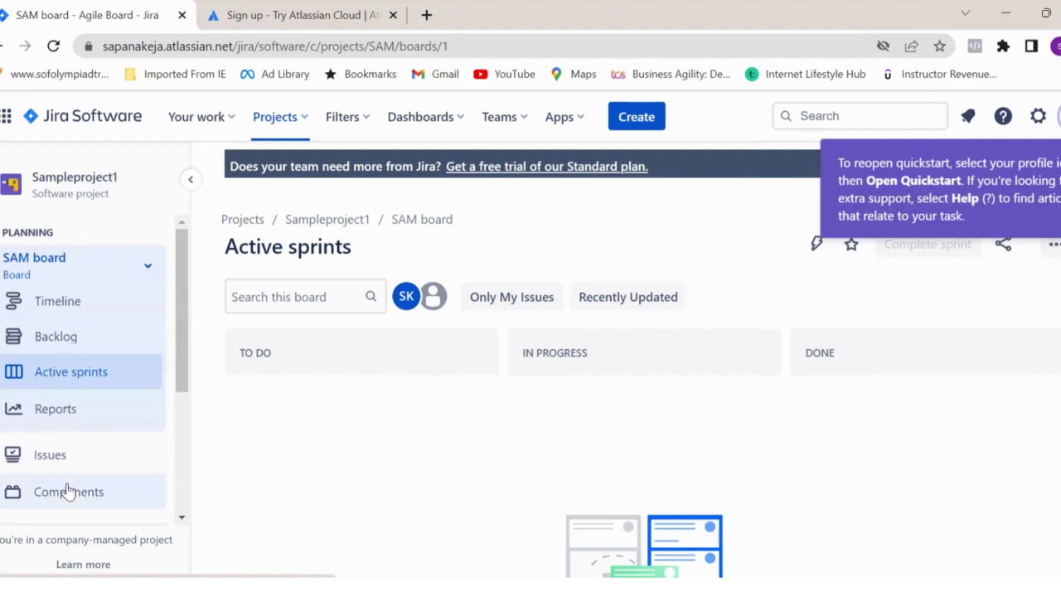
left_click(70, 347)
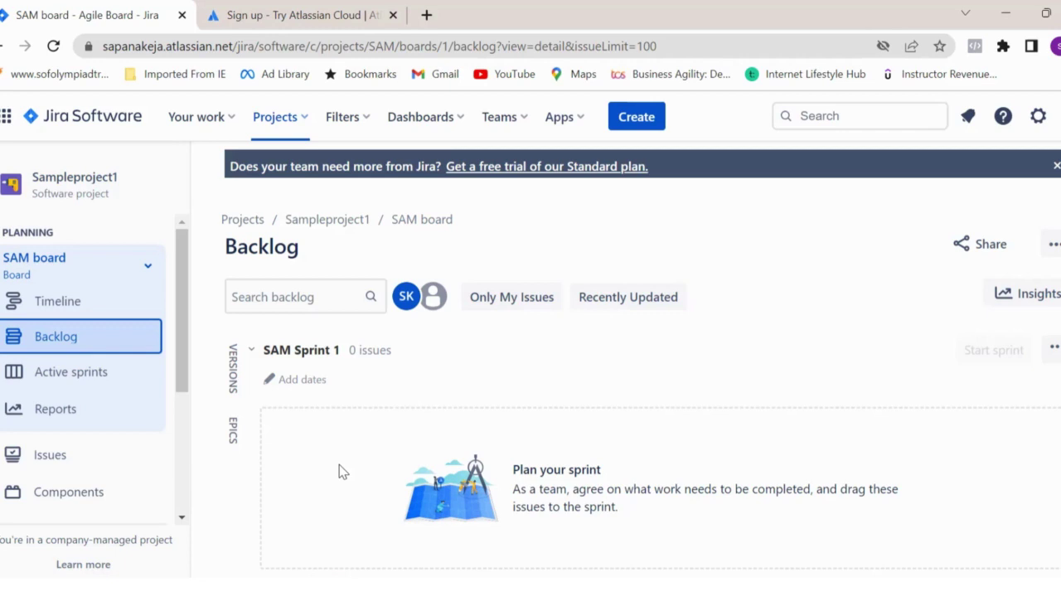
scroll(343, 472, "down", 2)
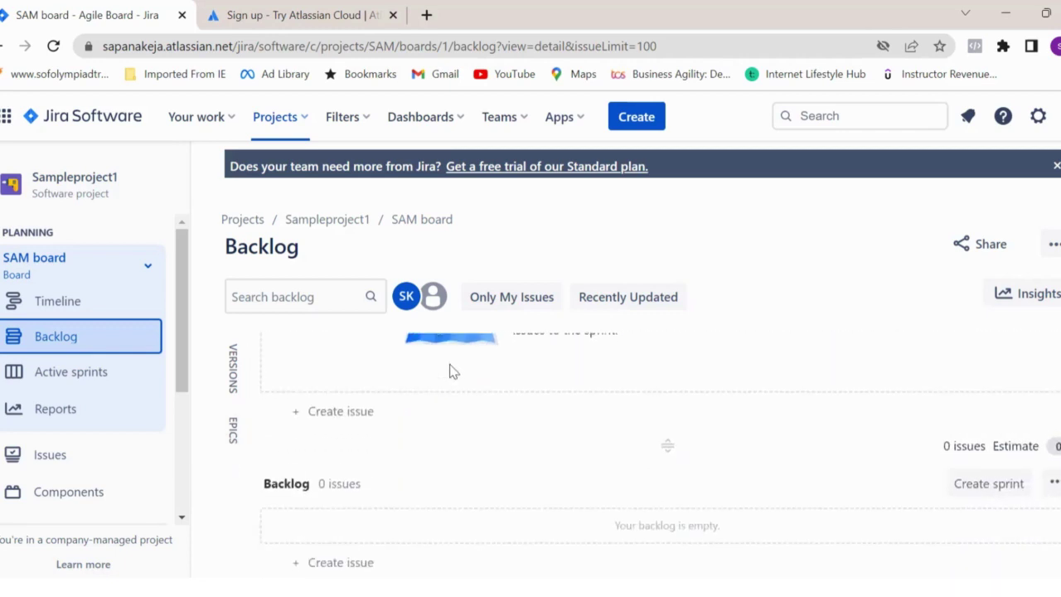
- Start a new issue, dismiss the onboarding tip, and set the issue type to Epic
left_click(636, 117)
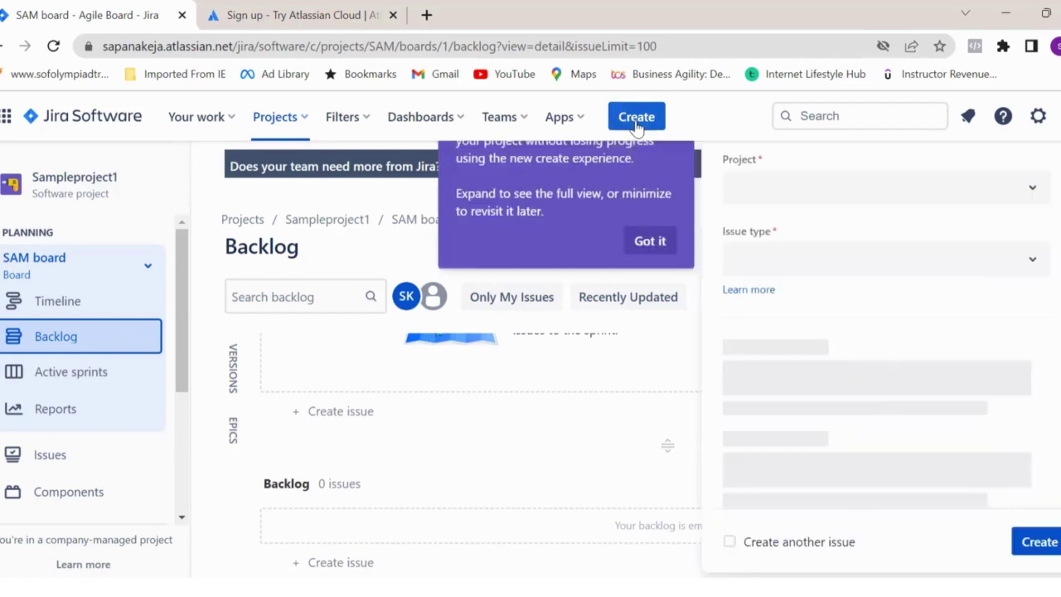
left_click(650, 243)
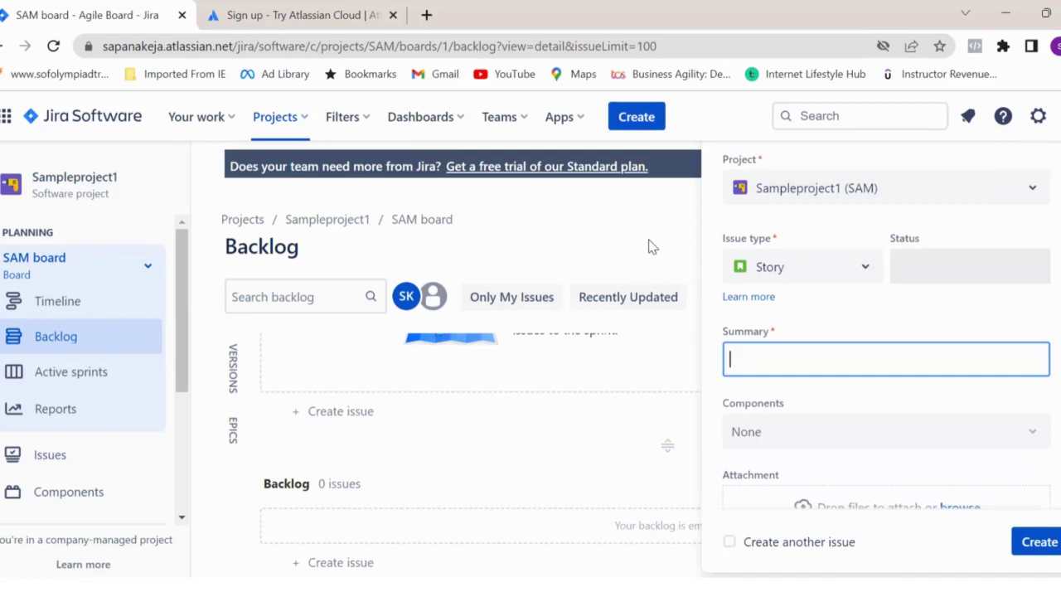
left_click(841, 275)
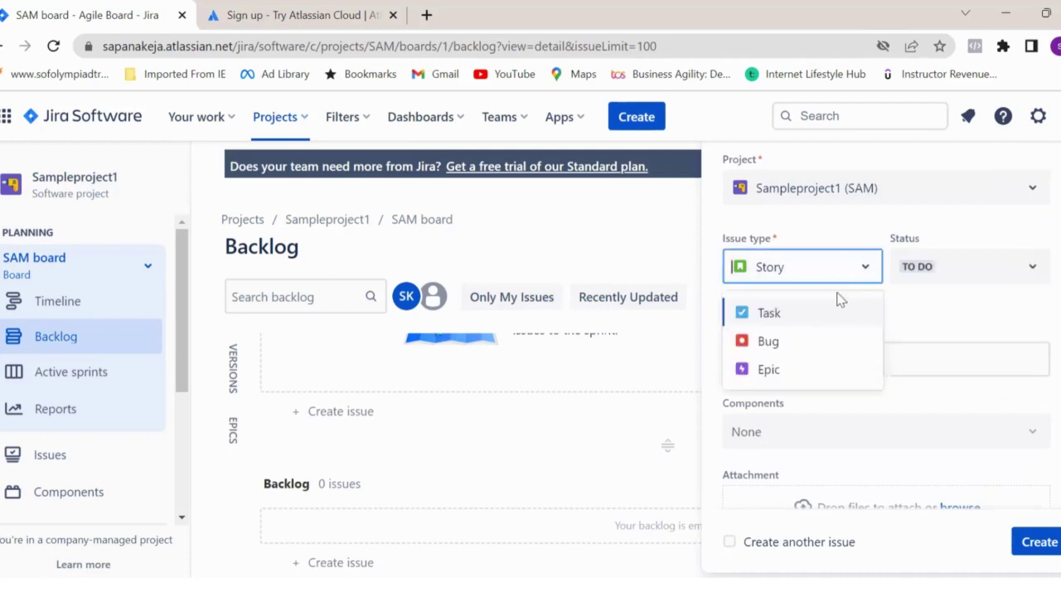
left_click(786, 375)
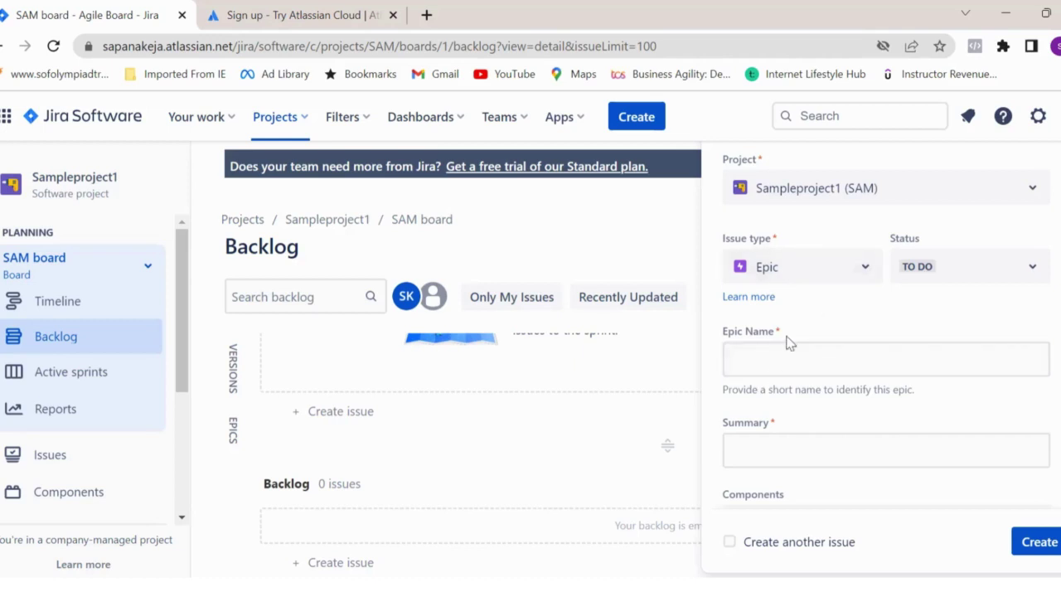
- Enter 'Sample epic' as the Epic Name and paste it into the Summary
left_click(777, 358)
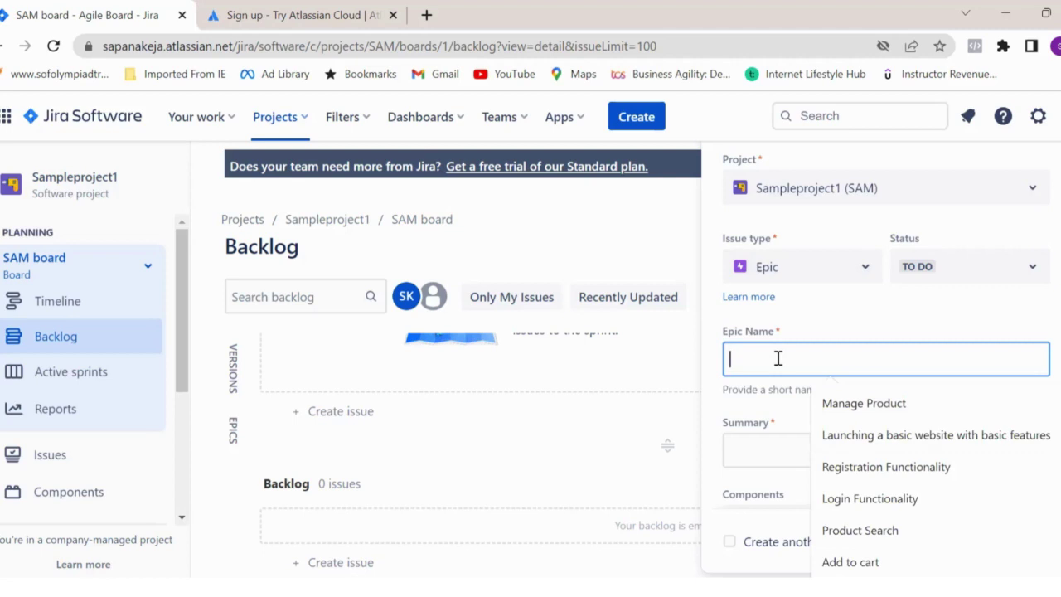
type("SAMP")
key("BackSpace")
key("BackSpace")
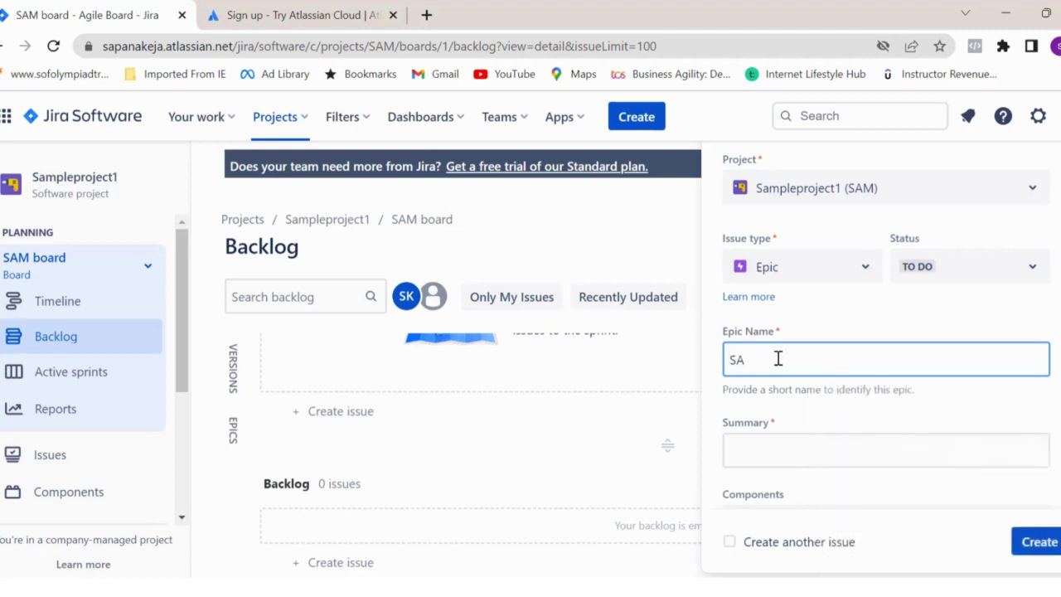
key("BackSpace")
type("ample epic")
triple_click(760, 359)
key("ctrl+c")
left_click(798, 445)
key("ctrl+v")
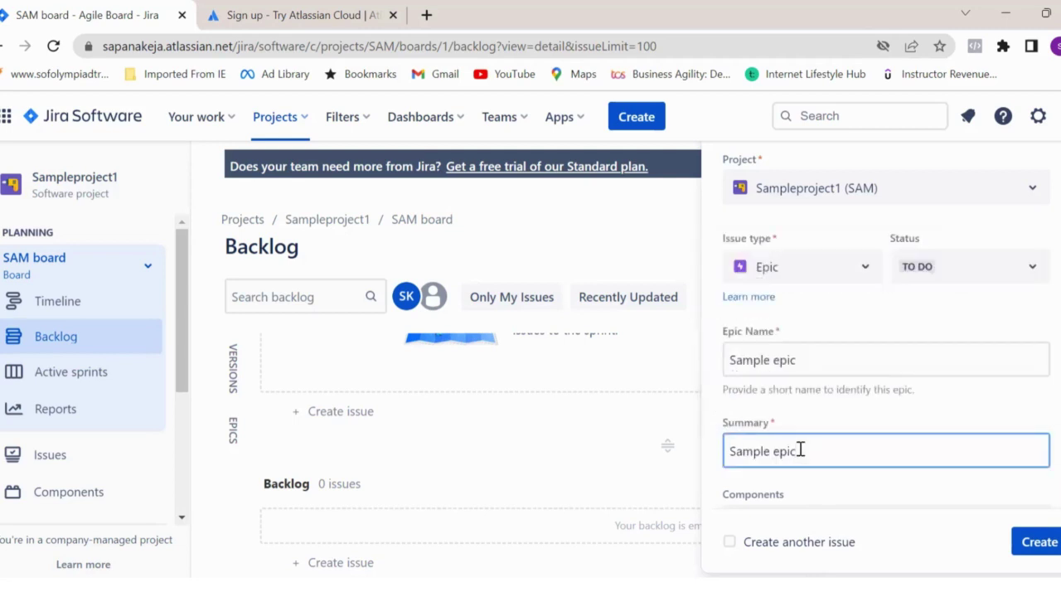
key("Tab")
scroll(801, 450, "down", 2)
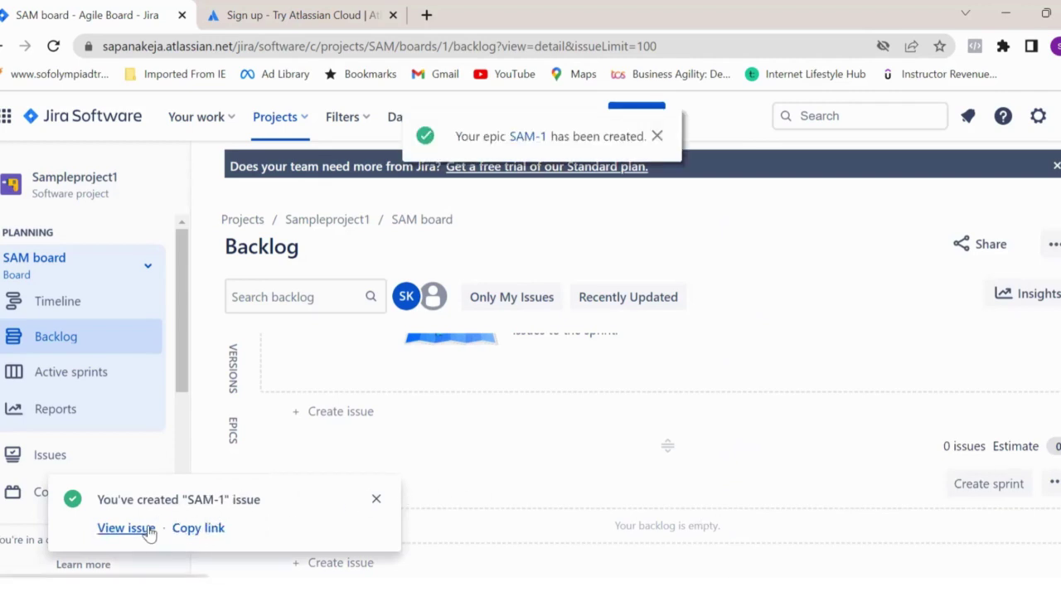
- Dismiss the notification, show the Epics panel, expand Sample epic and start an issue in it
left_click(377, 498)
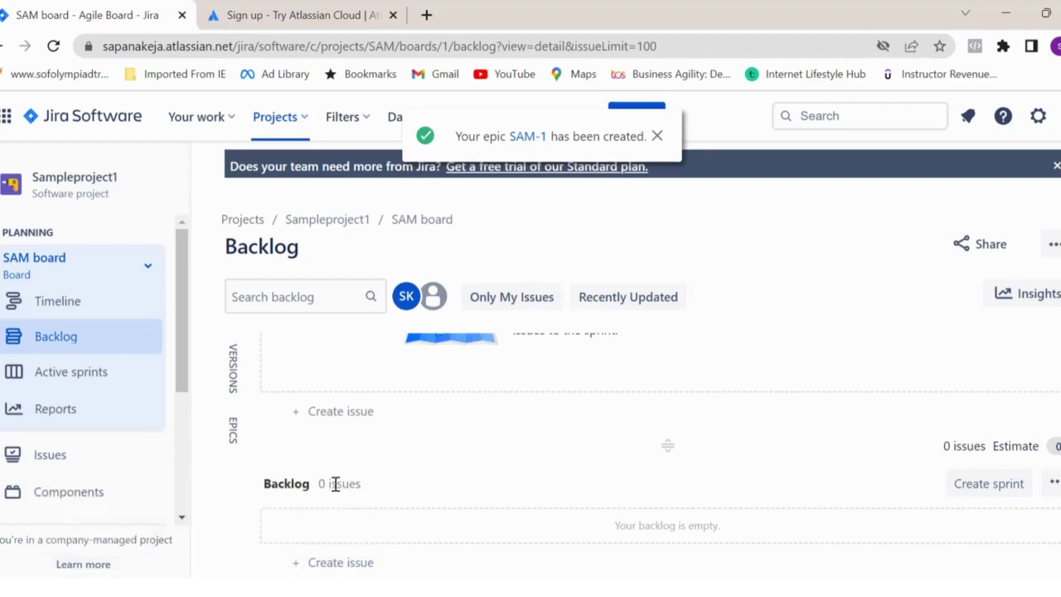
left_click(230, 432)
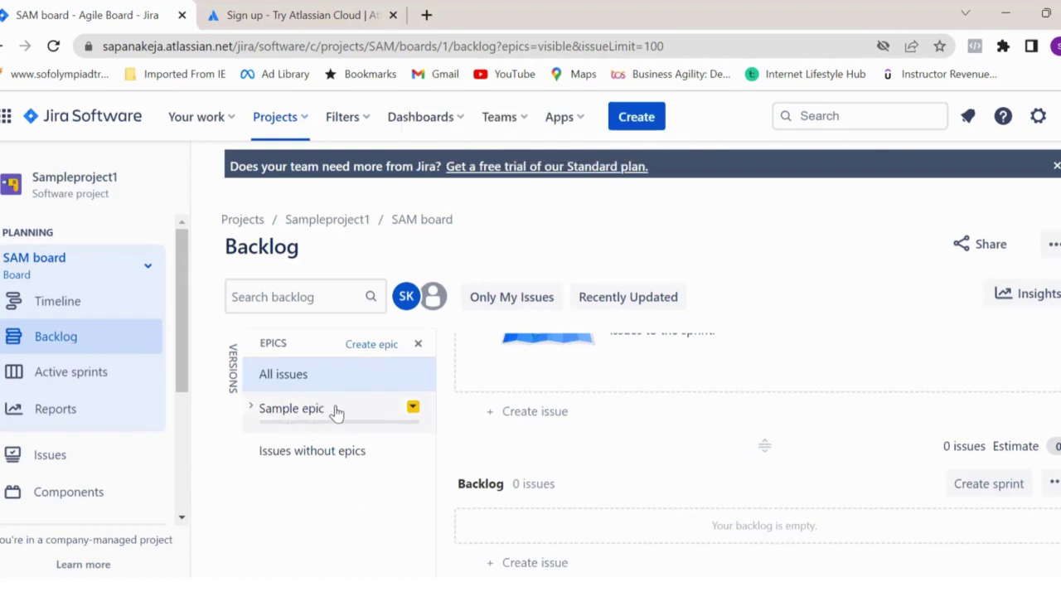
left_click(252, 408)
scroll(273, 439, "down", 1)
scroll(277, 442, "up", 2)
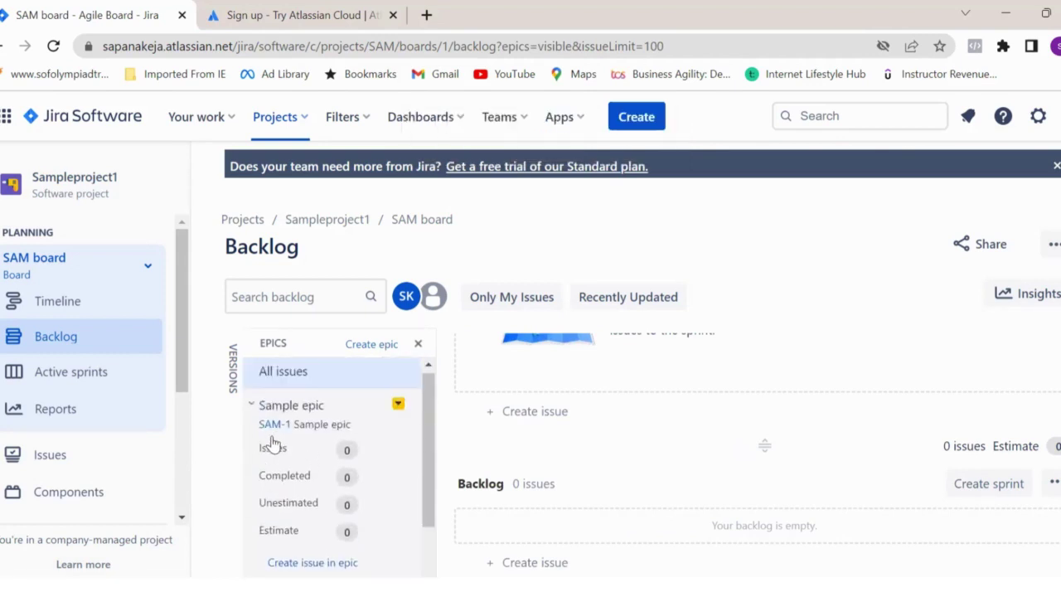
scroll(298, 472, "down", 2)
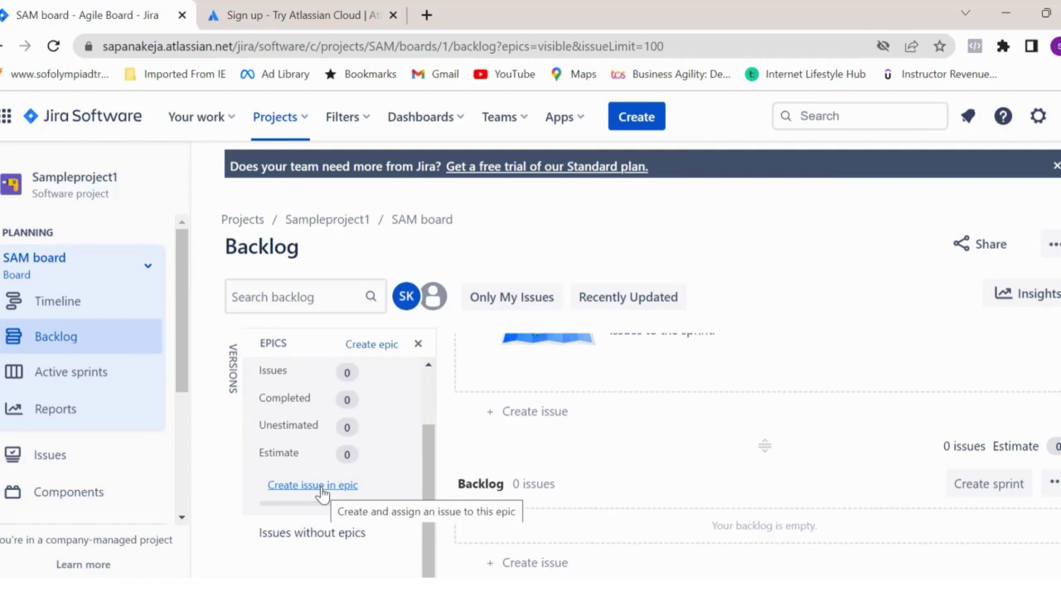
left_click(320, 489)
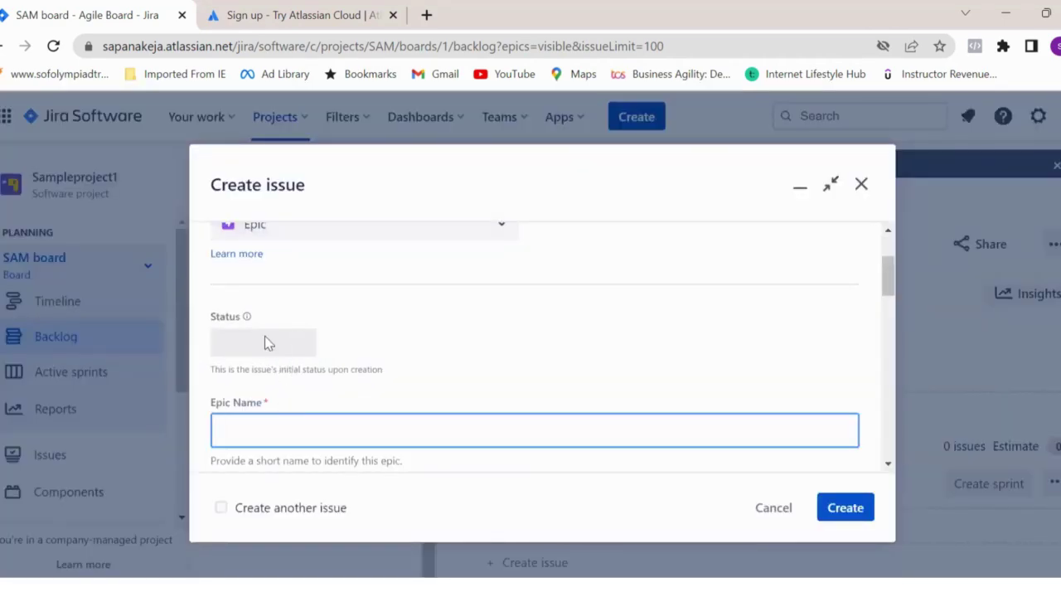
- Make the new issue a Story with the earlier login user-story summary
scroll(265, 340, "up", 2)
left_click(278, 352)
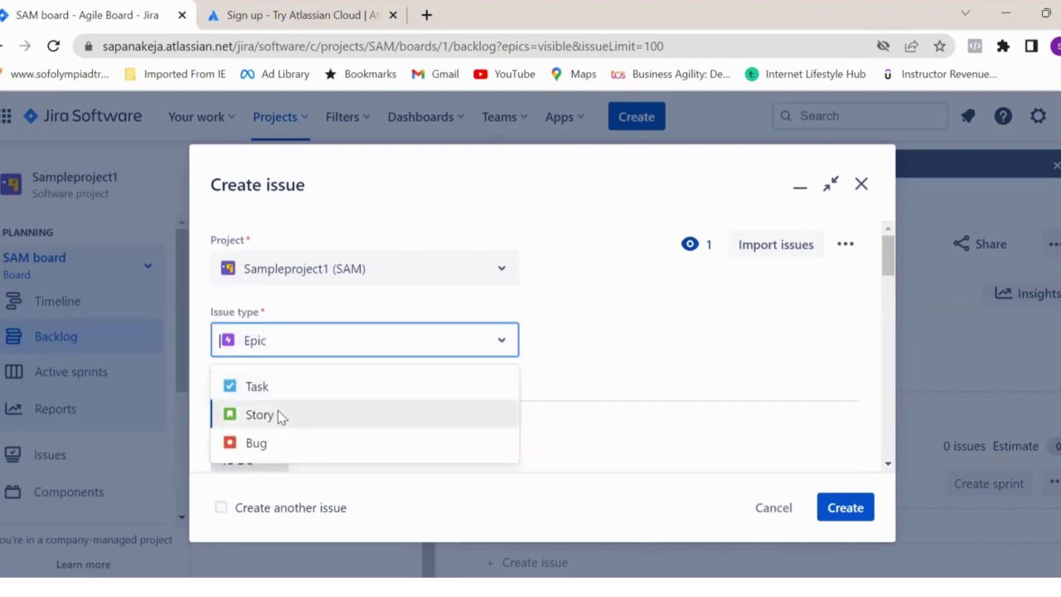
left_click(278, 412)
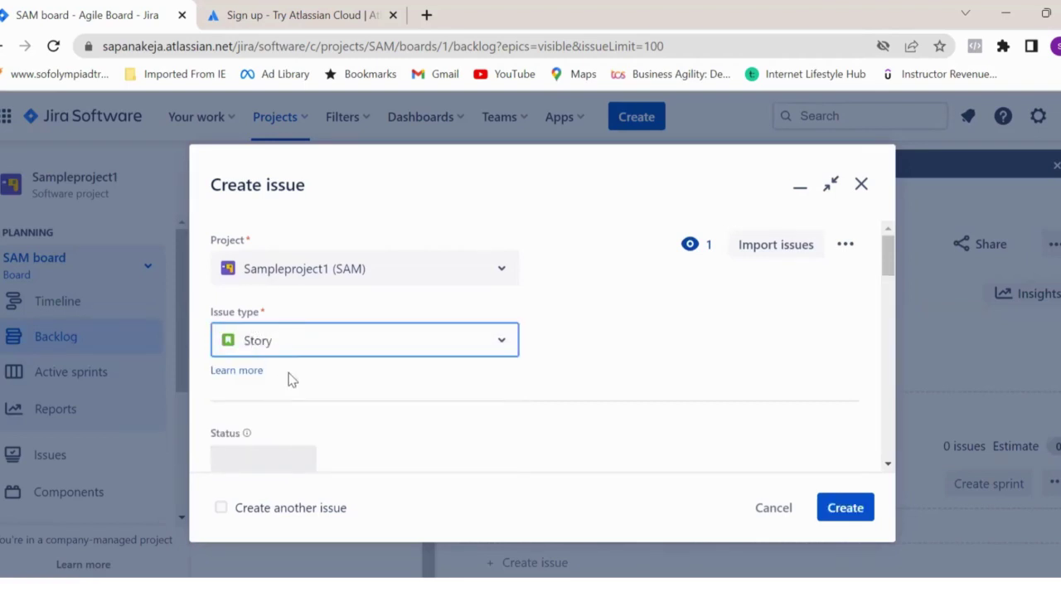
scroll(287, 381, "down", 2)
left_click(282, 372)
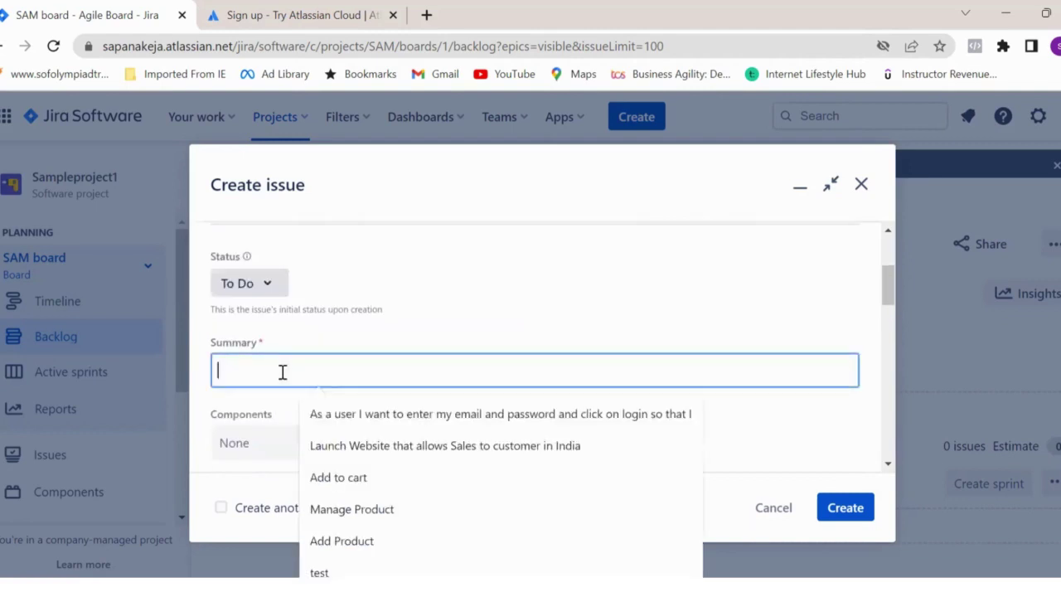
left_click(358, 413)
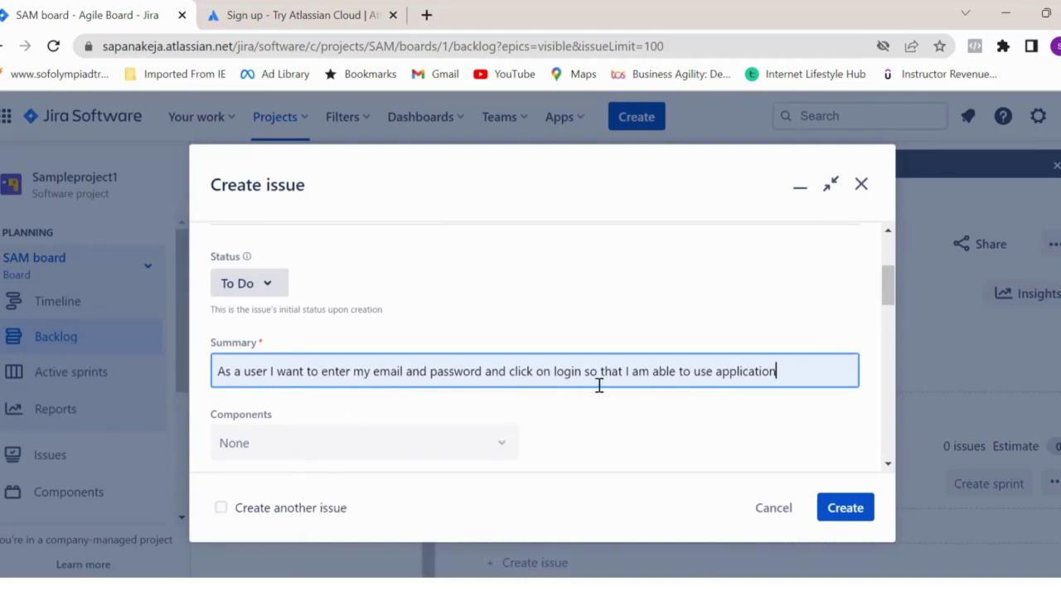
- Link the story to Sample epic and submit it as SAM-2
scroll(597, 386, "down", 1)
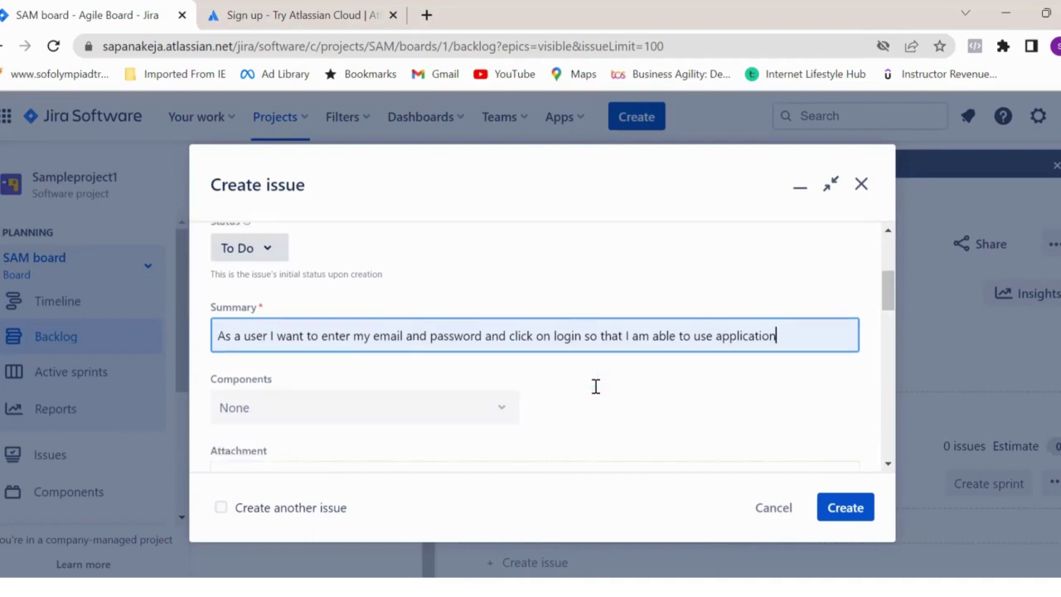
scroll(491, 388, "down", 6)
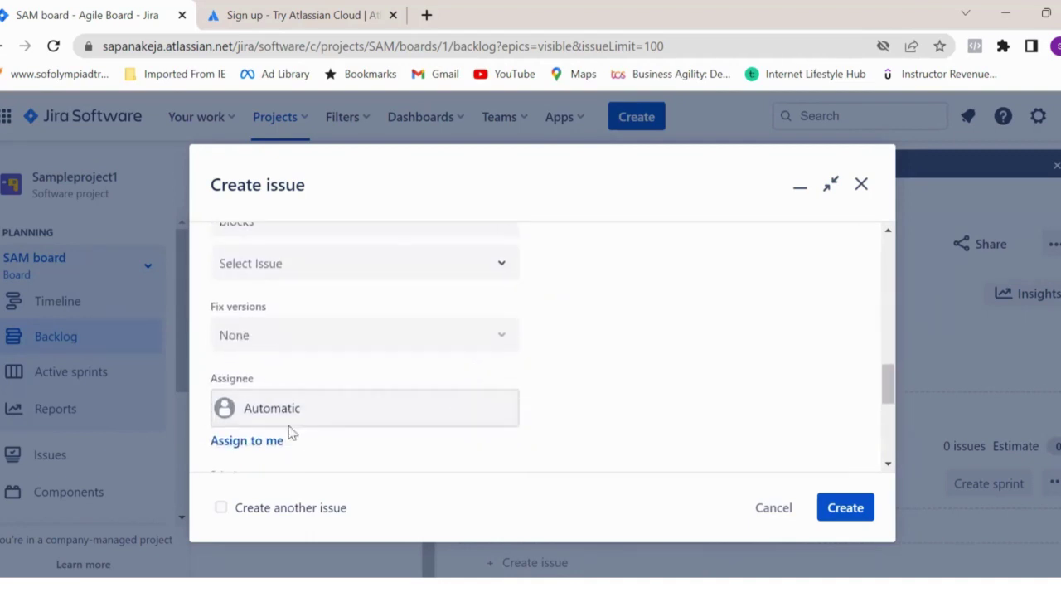
scroll(311, 414, "down", 2)
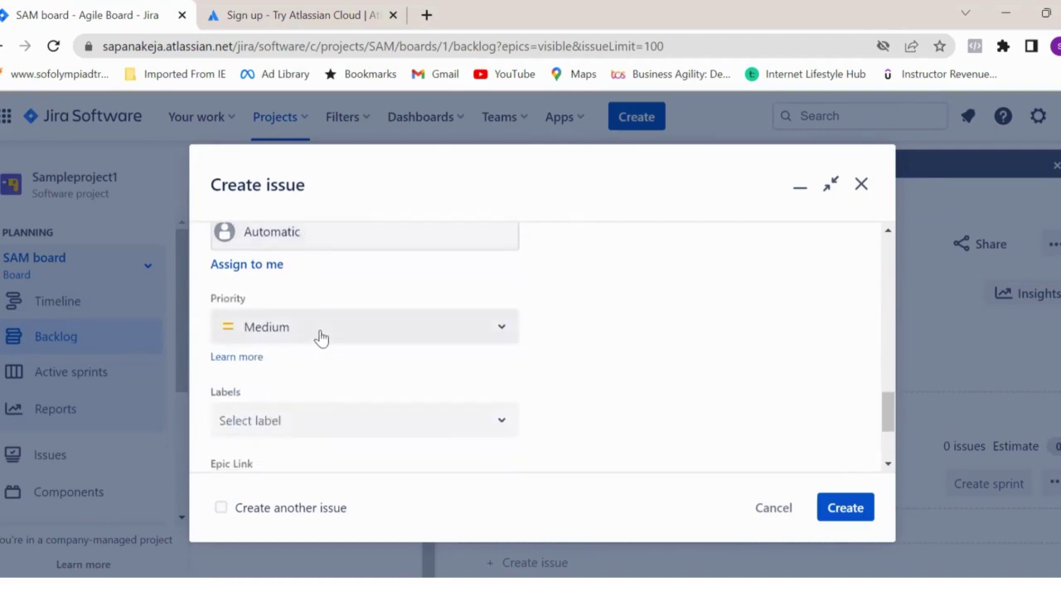
scroll(321, 336, "down", 1)
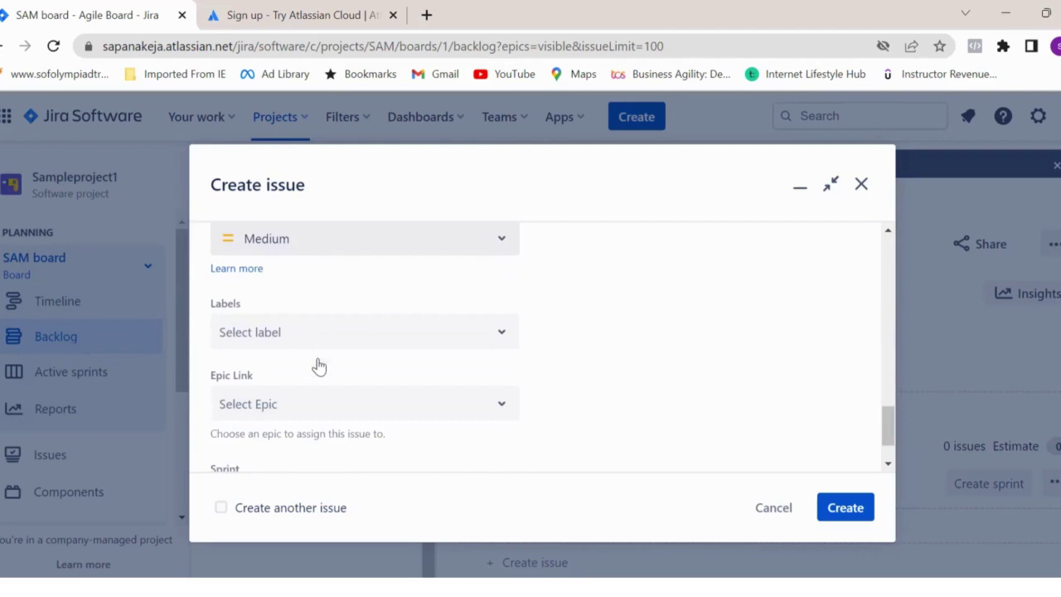
left_click(297, 417)
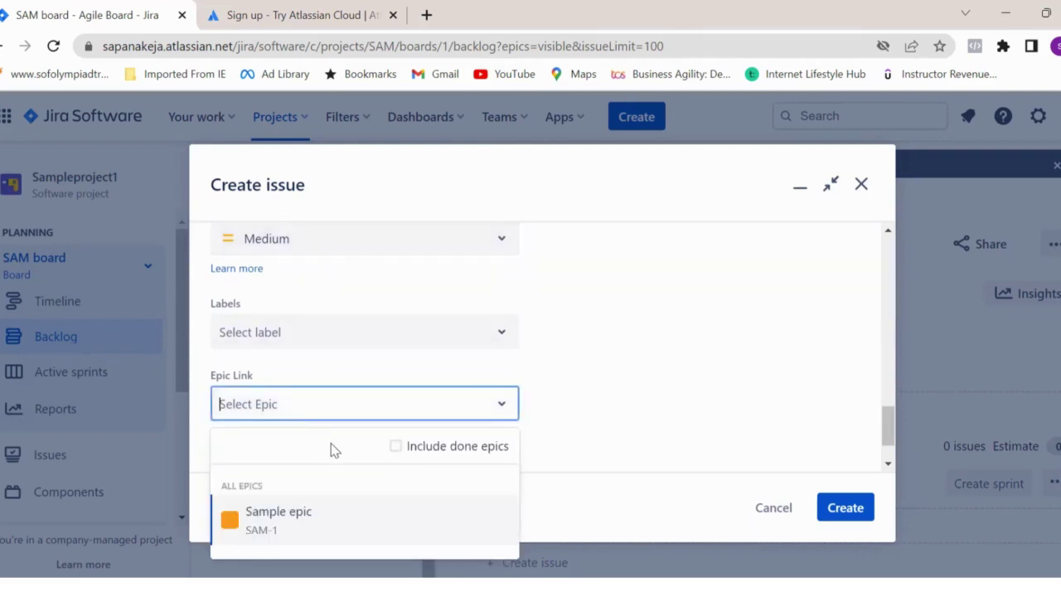
left_click(324, 522)
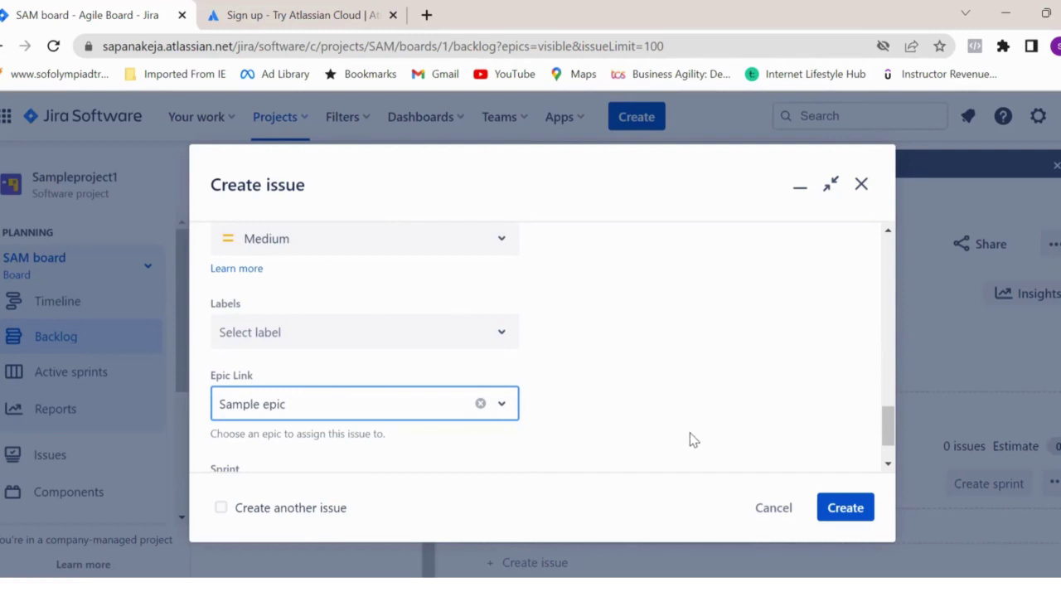
key("Return")
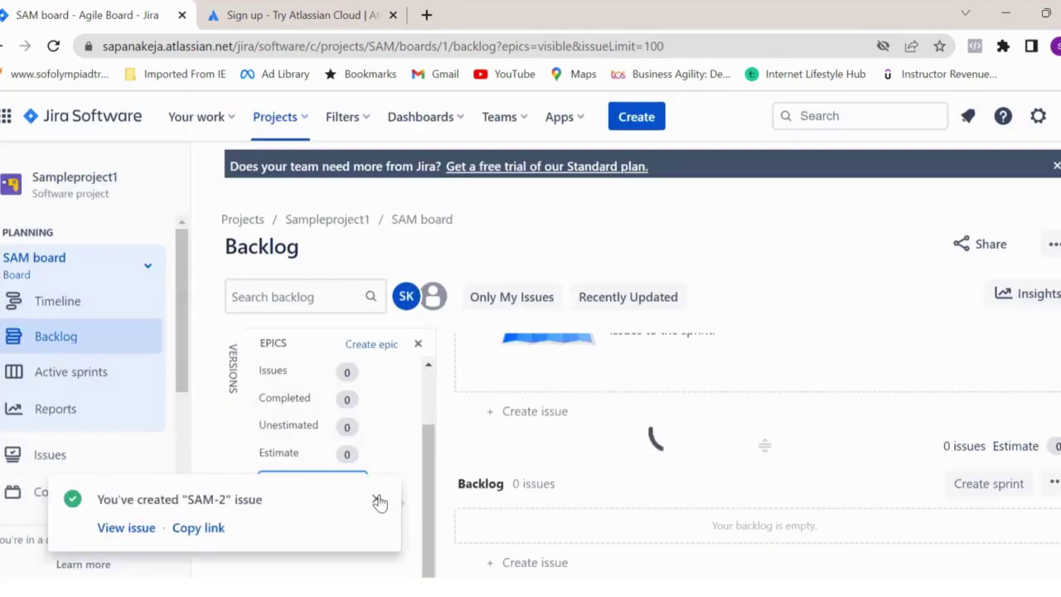
left_click(377, 501)
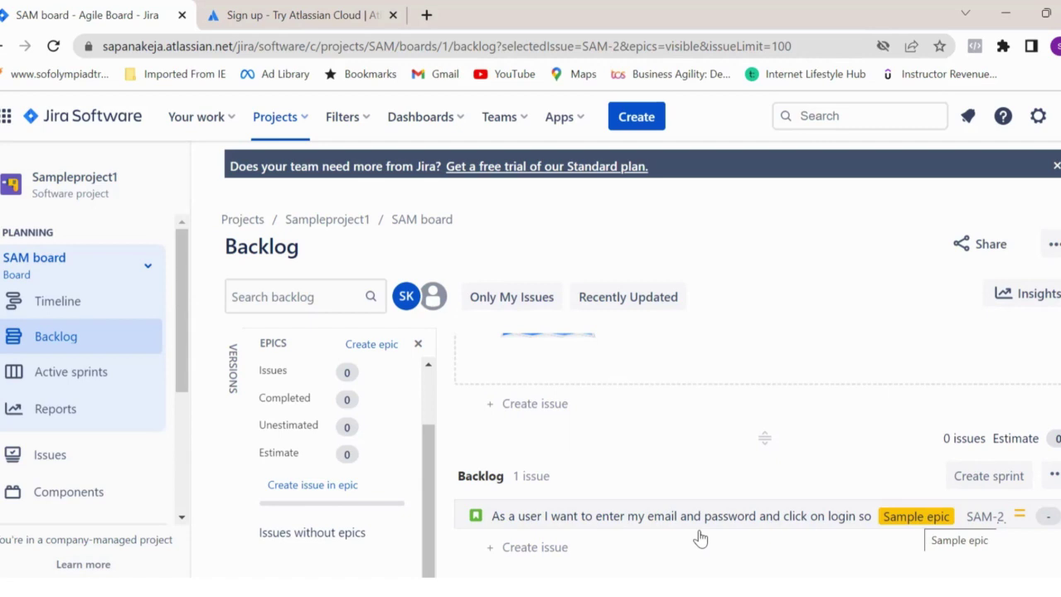
- Hide the epics panel and review SAM Sprint 1 (0 issues) above the Backlog holding SAM-2
left_click(419, 345)
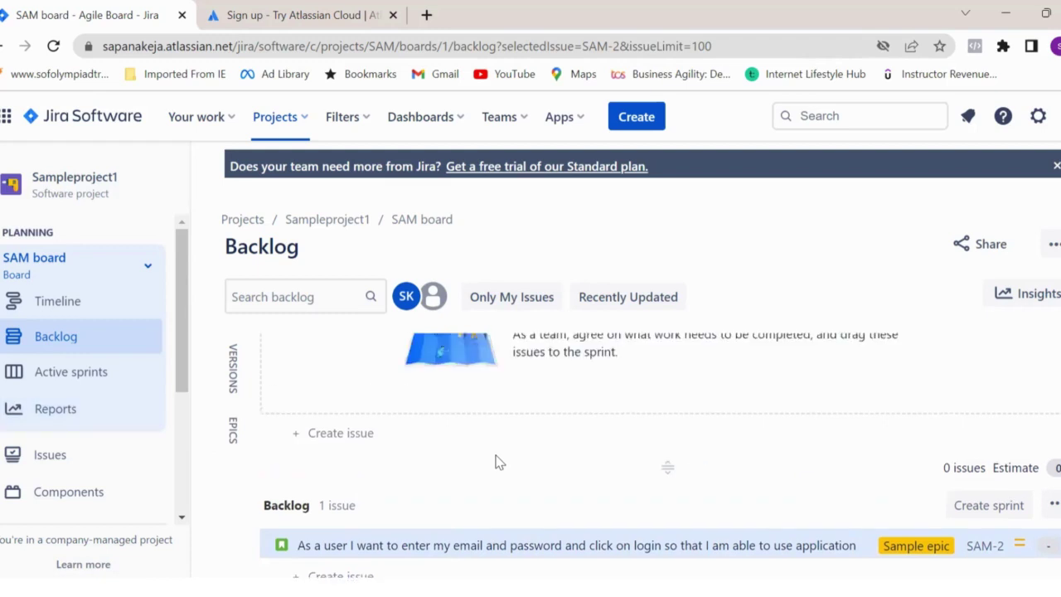
scroll(497, 462, "up", 2)
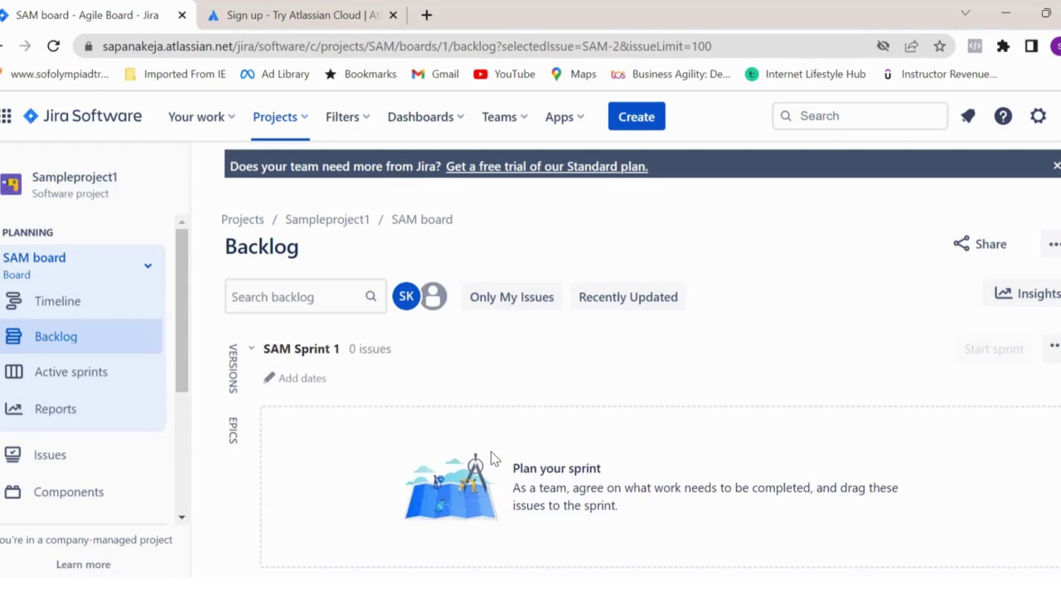
scroll(491, 451, "down", 2)
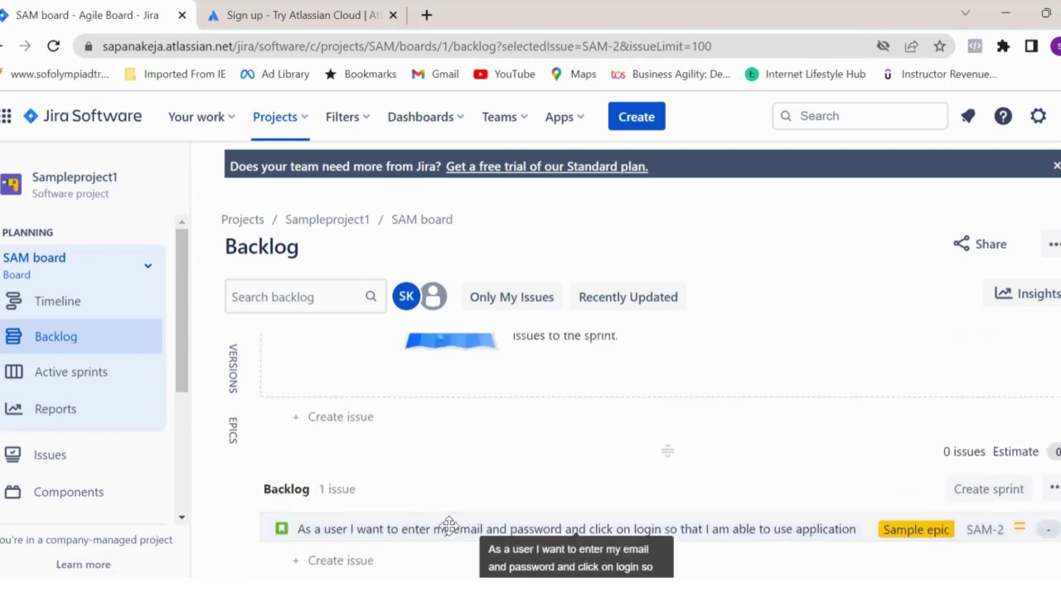
scroll(348, 452, "up", 2)
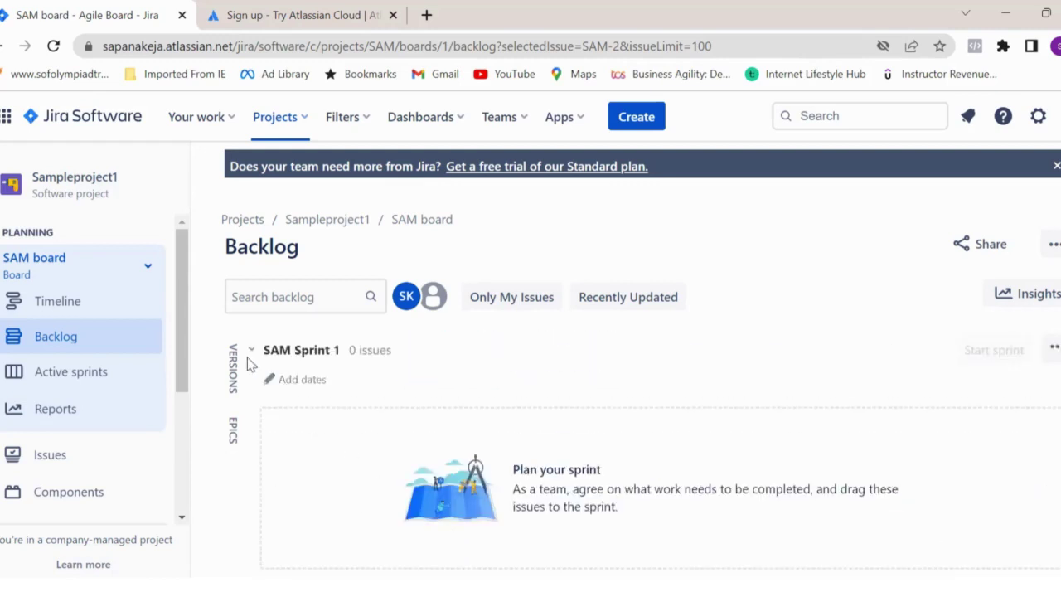
left_click_drag(266, 355, 342, 351)
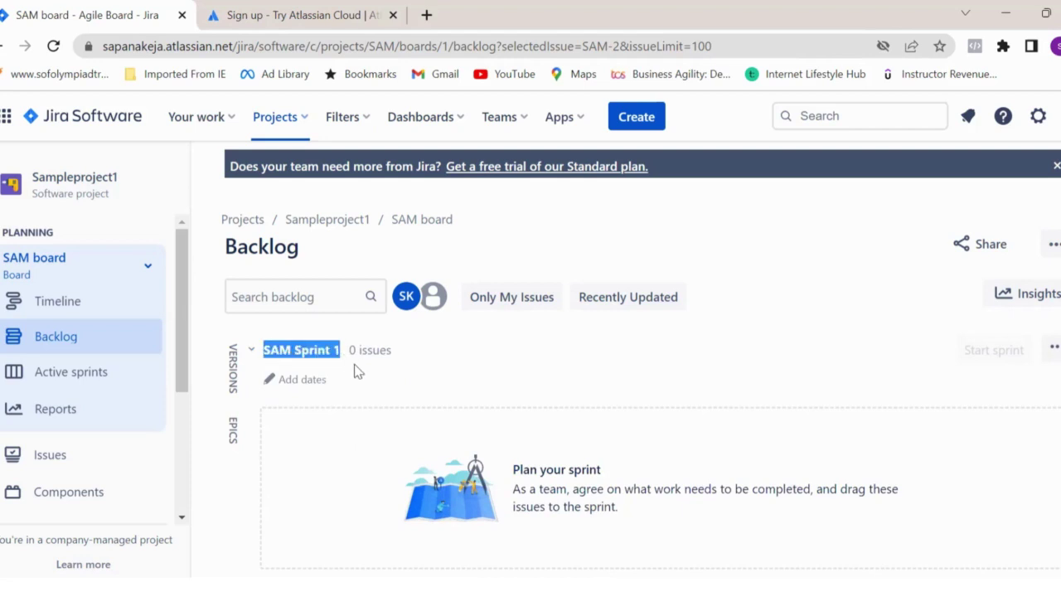
left_click(332, 379)
- Drag story SAM-2 from the Backlog into SAM Sprint 1
scroll(418, 490, "down", 2)
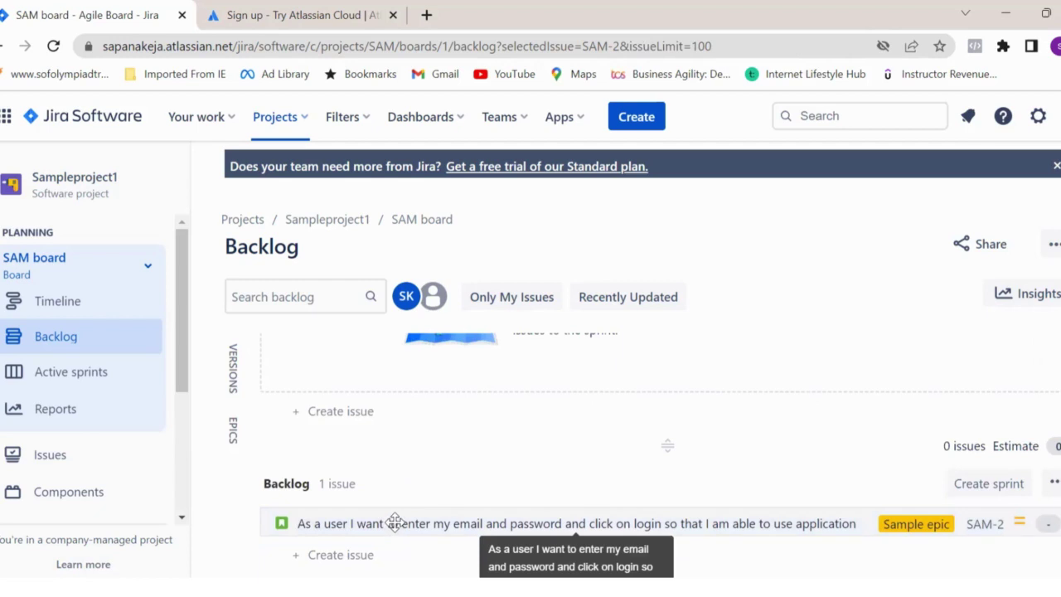
left_click_drag(395, 526, 416, 364)
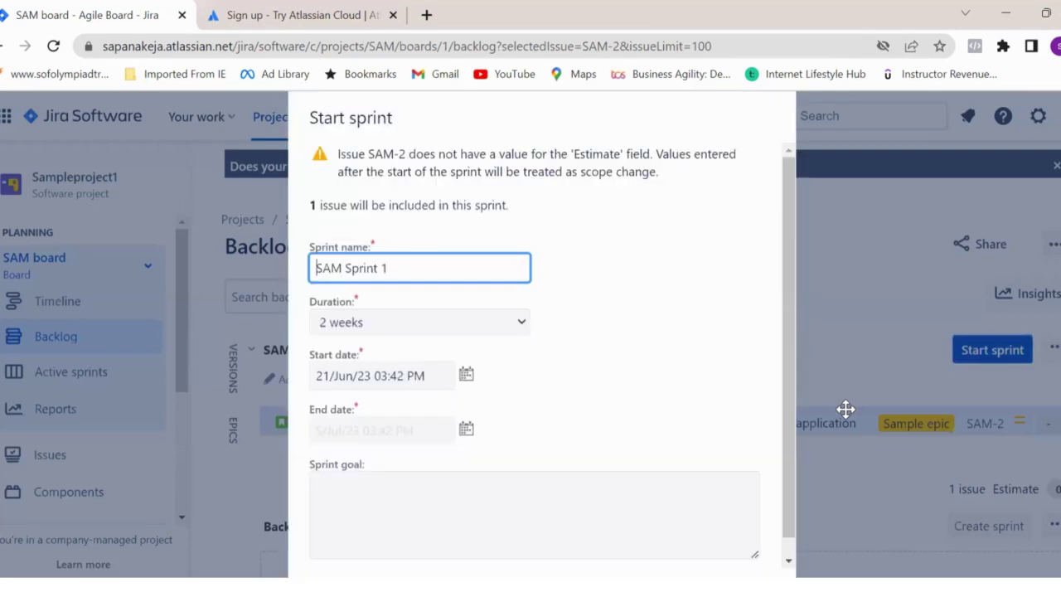
- In Start sprint, set the duration to 1 week and the sprint goal to 'Samplegoal'
left_click(405, 330)
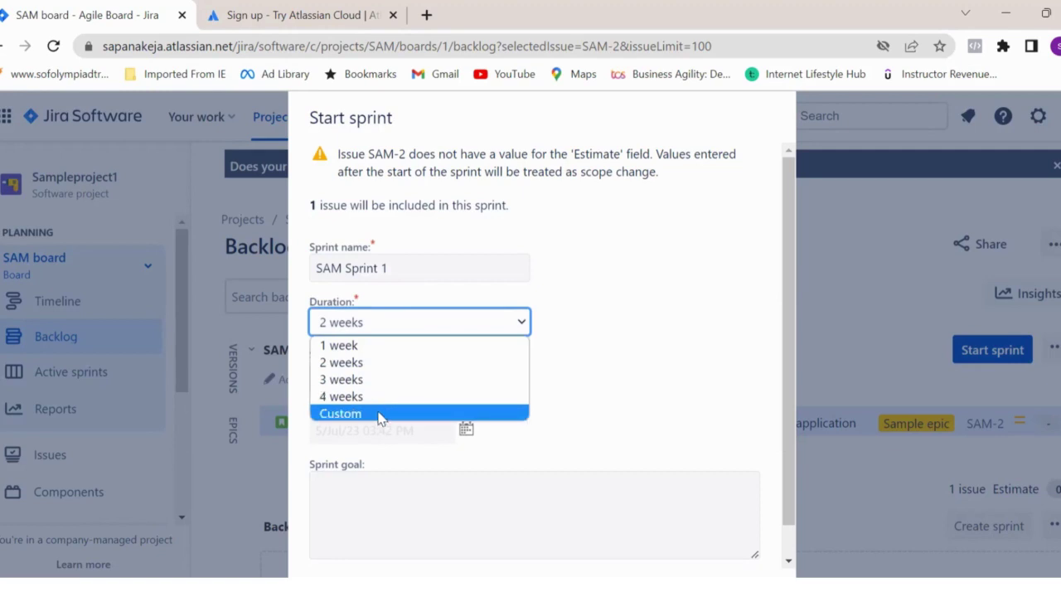
left_click(383, 346)
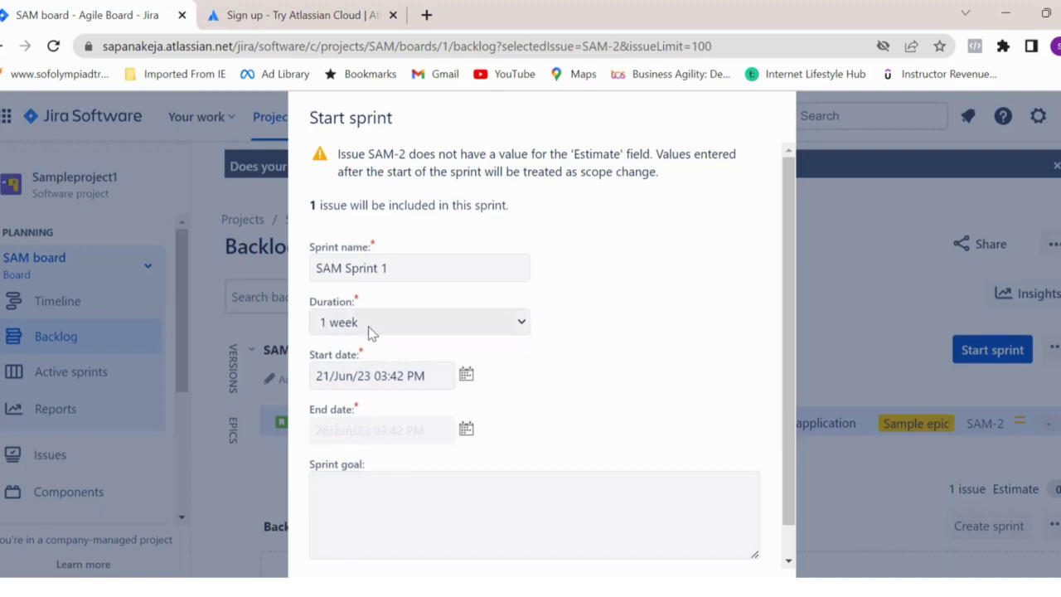
left_click(379, 490)
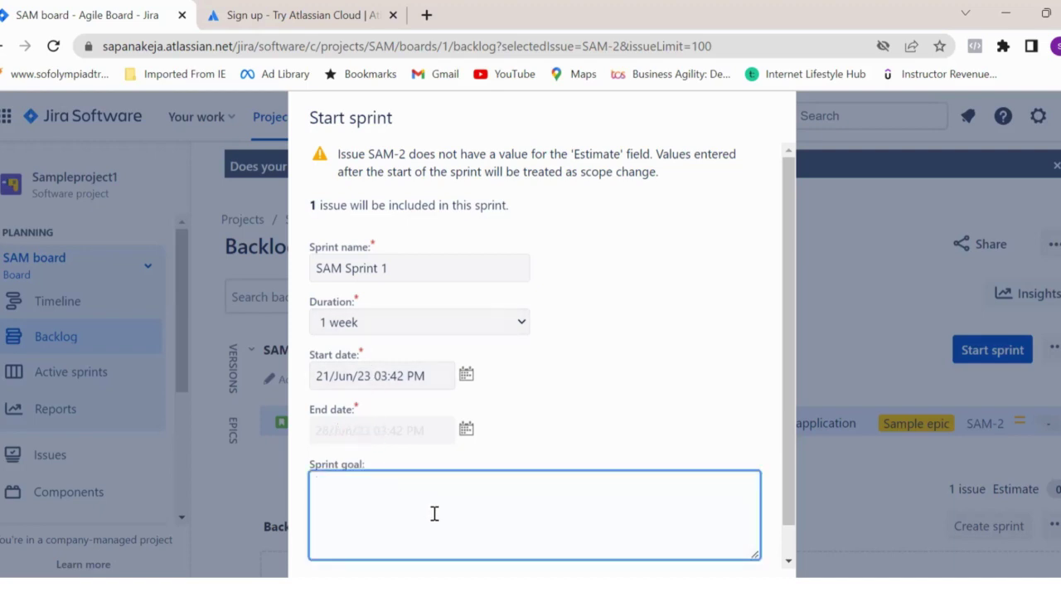
type("Samplegoal")
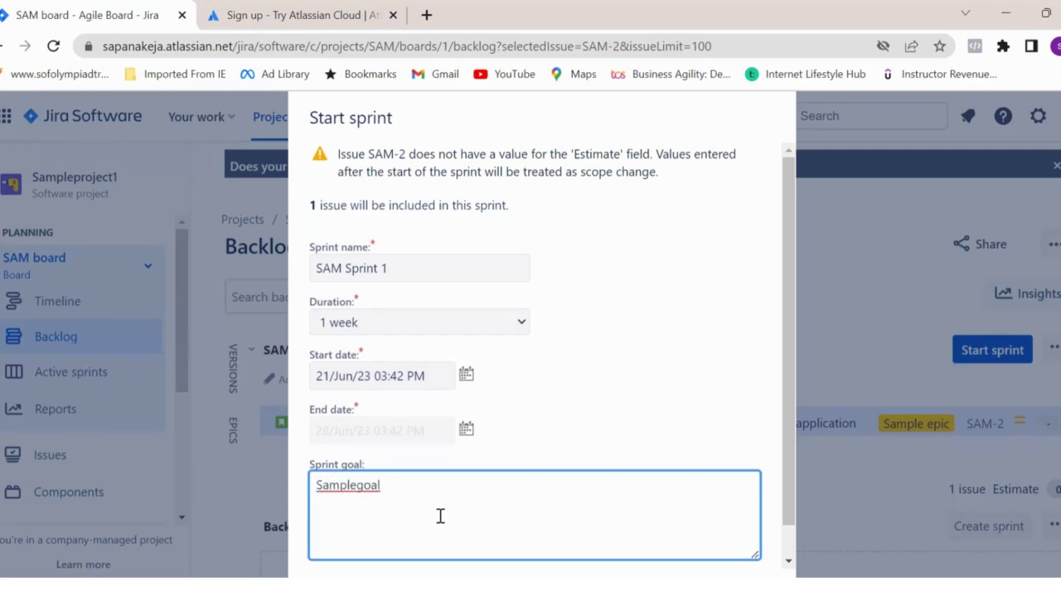
scroll(440, 516, "down", 1)
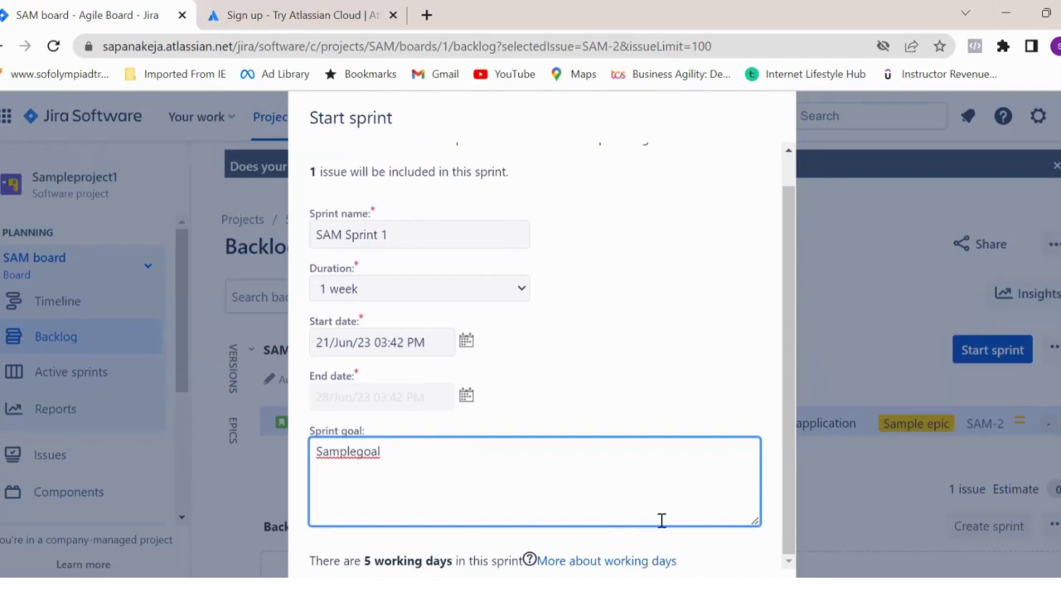
key("ctrl+minus")
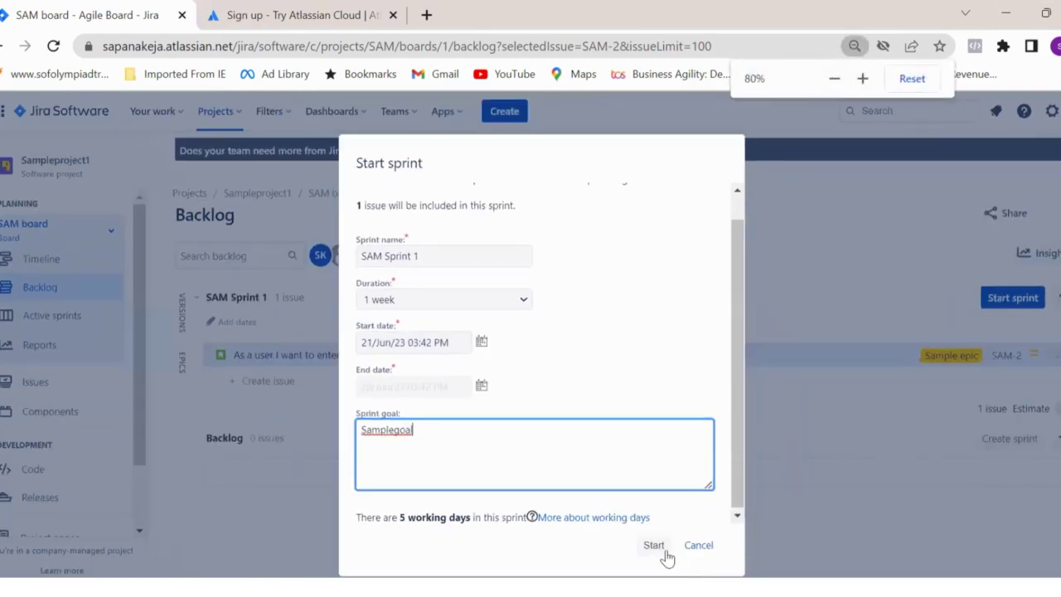
- Start SAM Sprint 1 and drag the SAM-2 card from To Do to In Progress
left_click(656, 548)
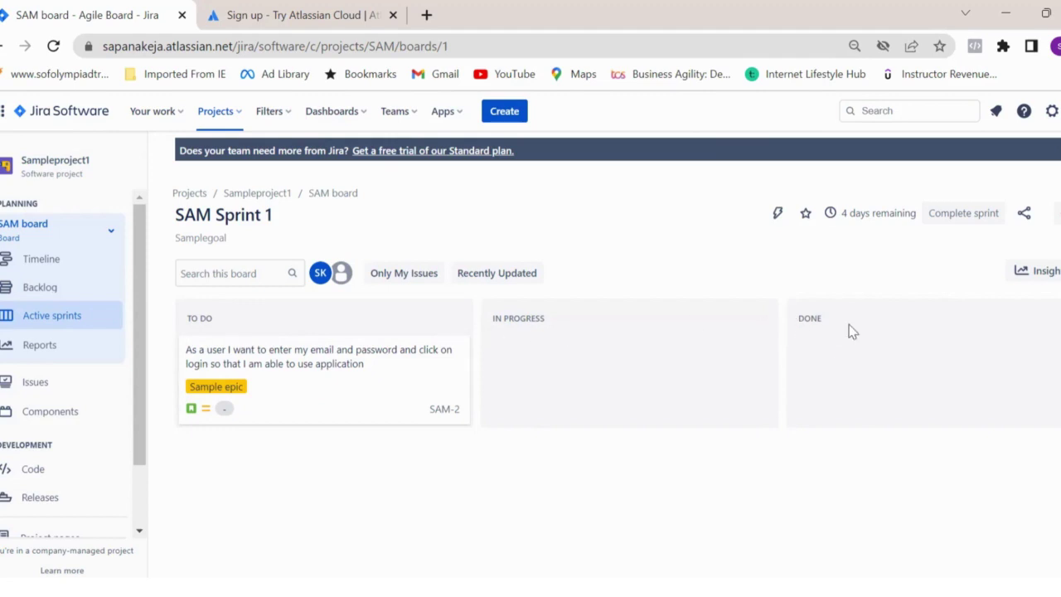
left_click_drag(393, 404, 599, 390)
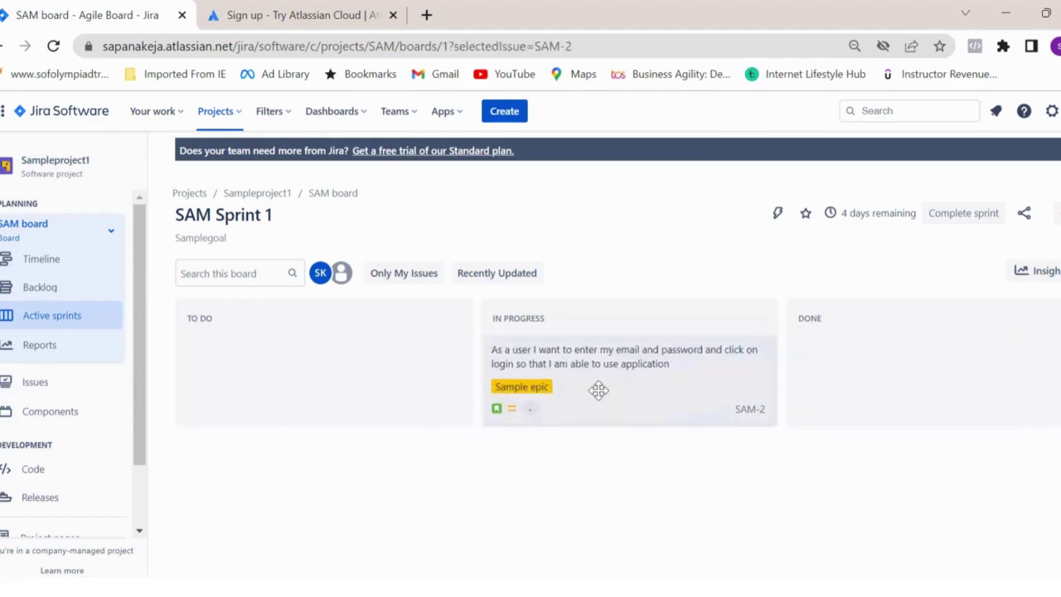
left_click(599, 390)
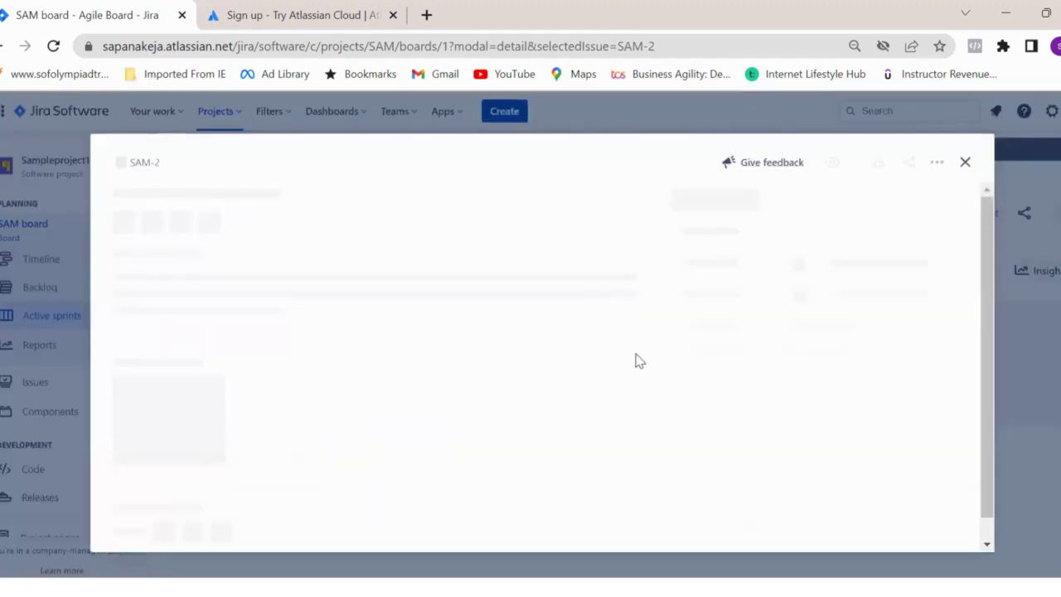
left_click(964, 162)
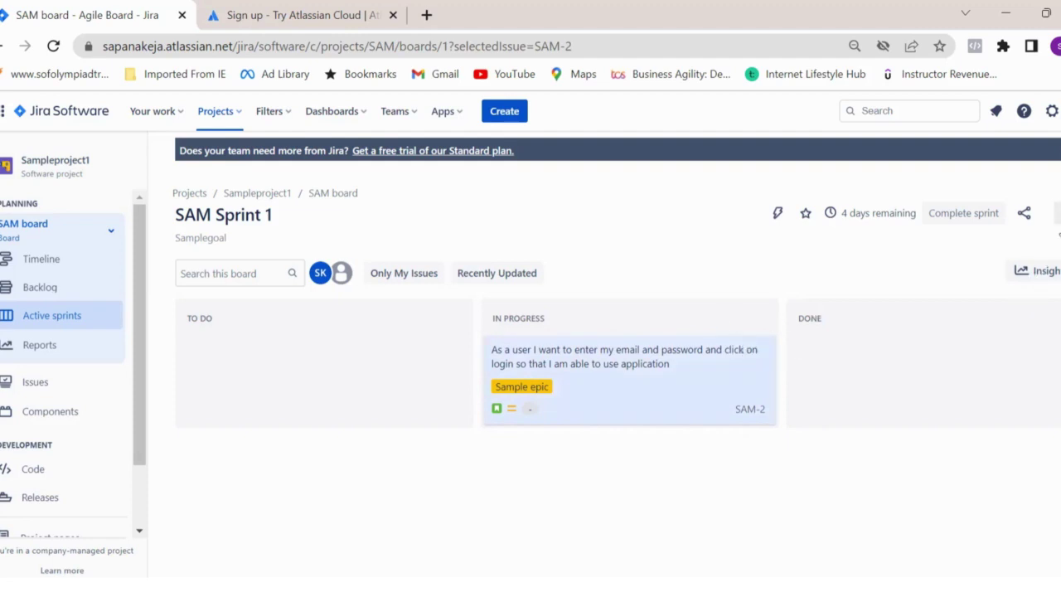
- In the SAM board's column settings, add a new column named In Testing
left_click(1057, 213)
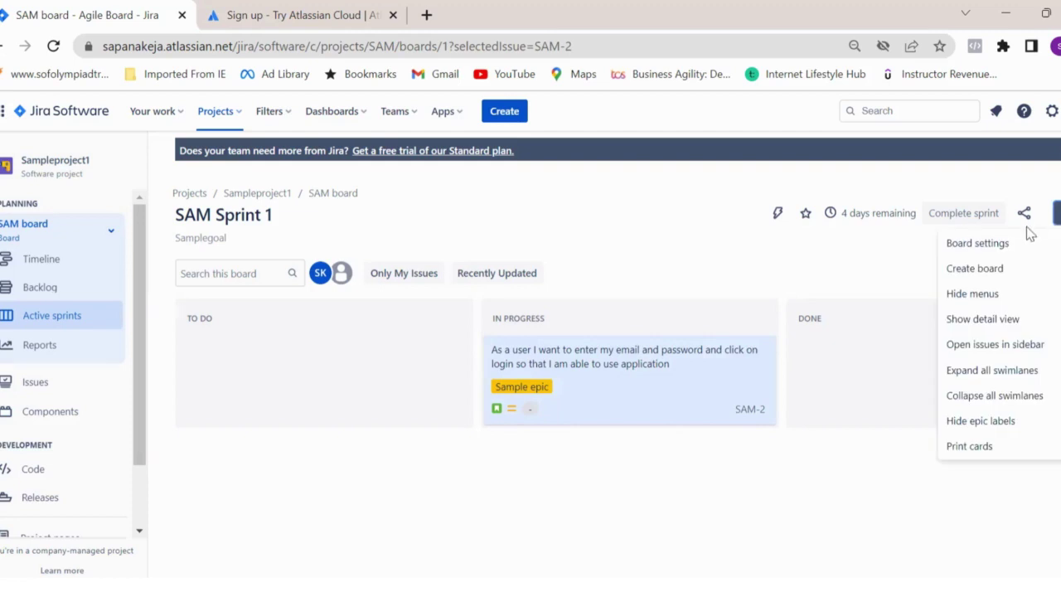
left_click(978, 244)
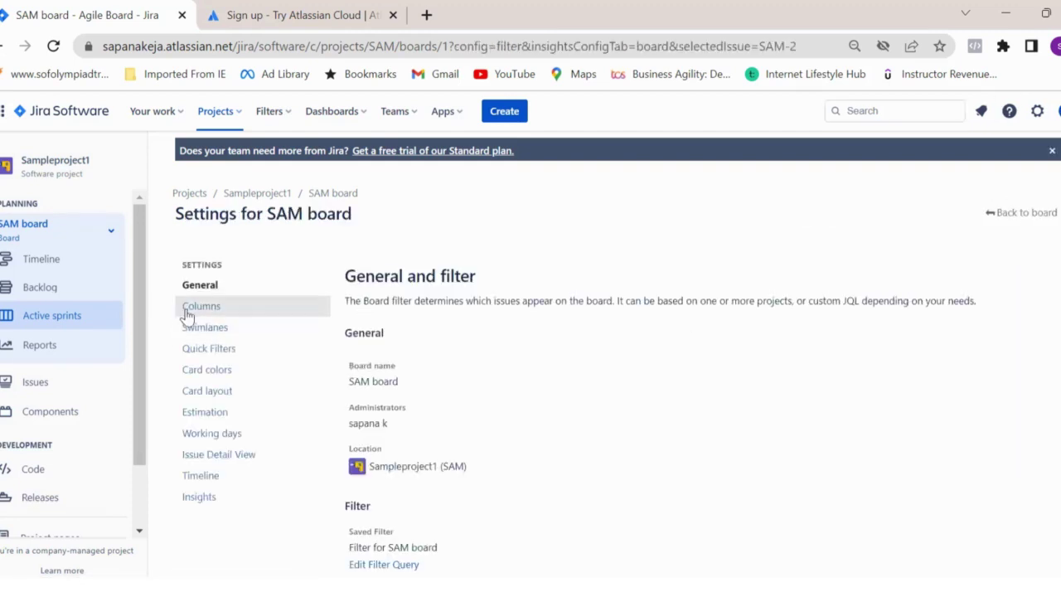
left_click(199, 308)
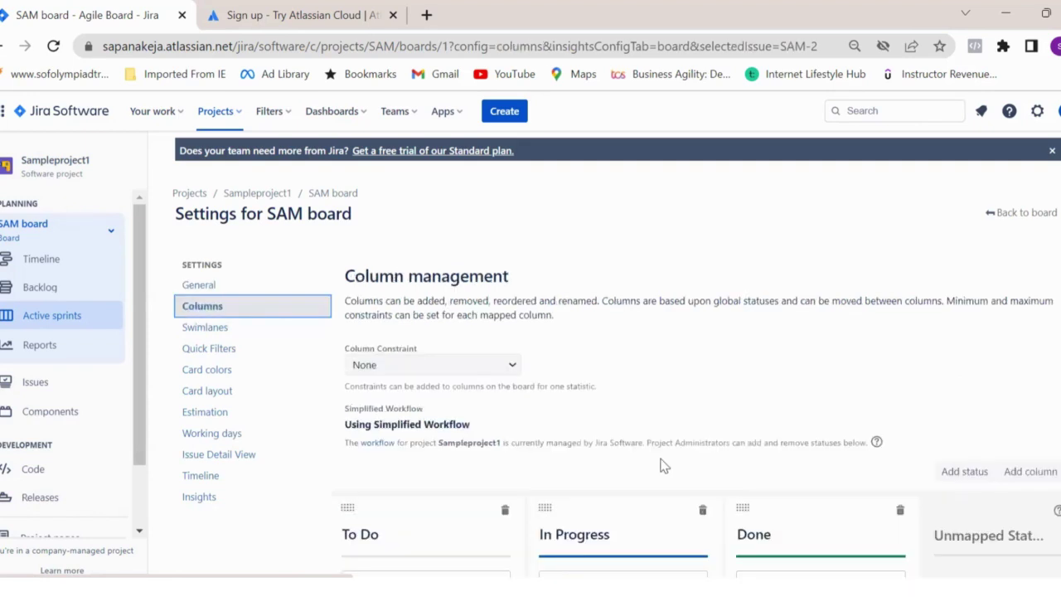
scroll(628, 473, "down", 2)
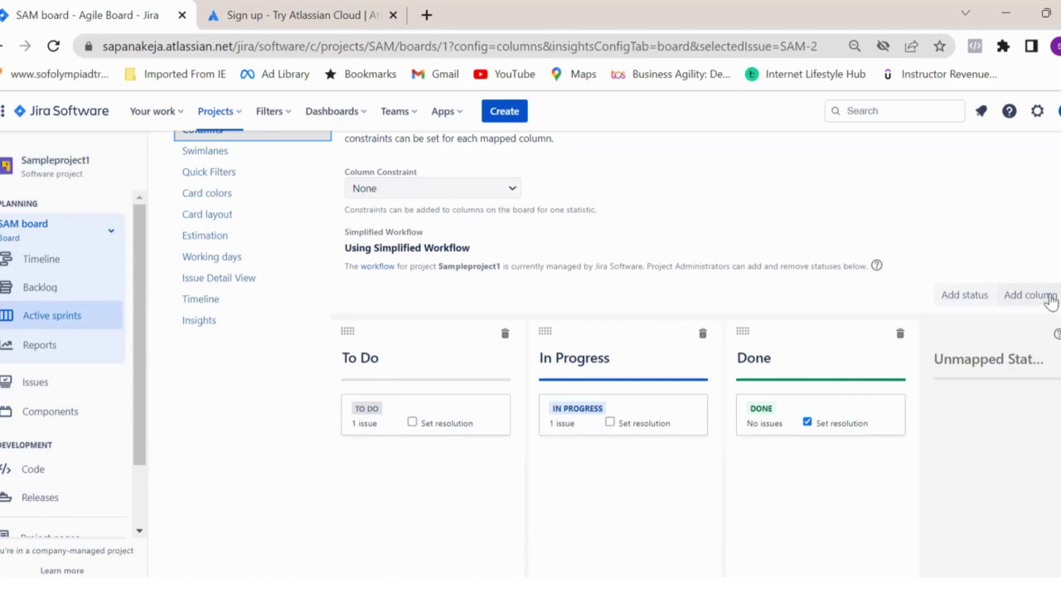
left_click(1033, 297)
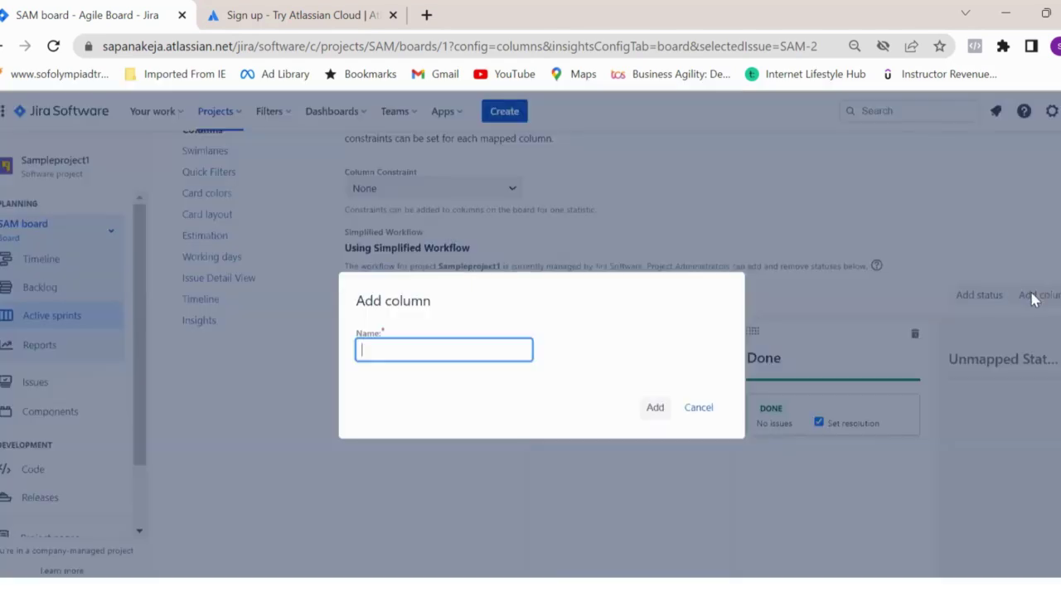
left_click(395, 326)
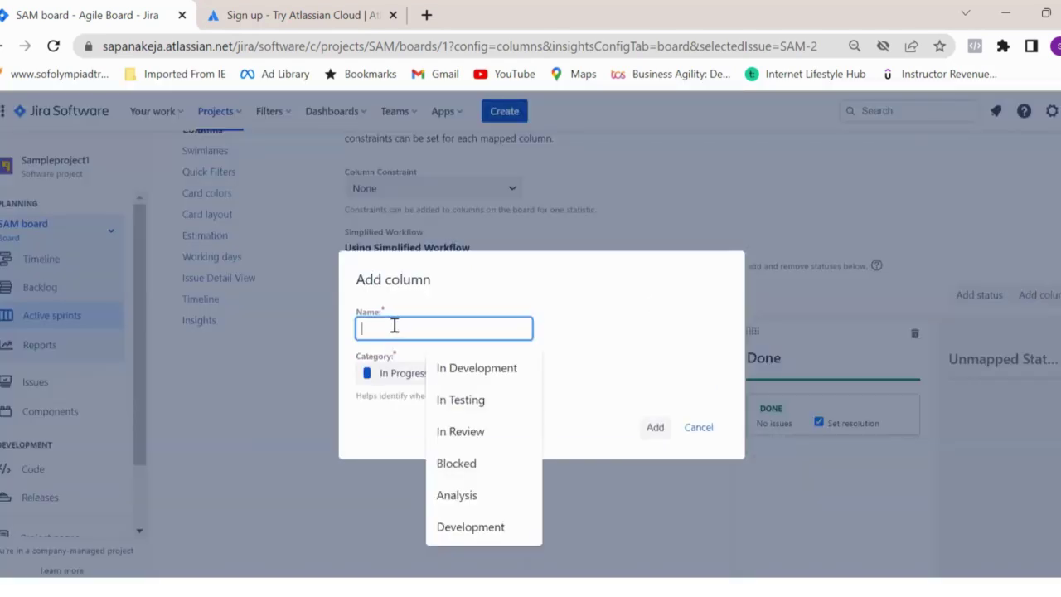
left_click(451, 401)
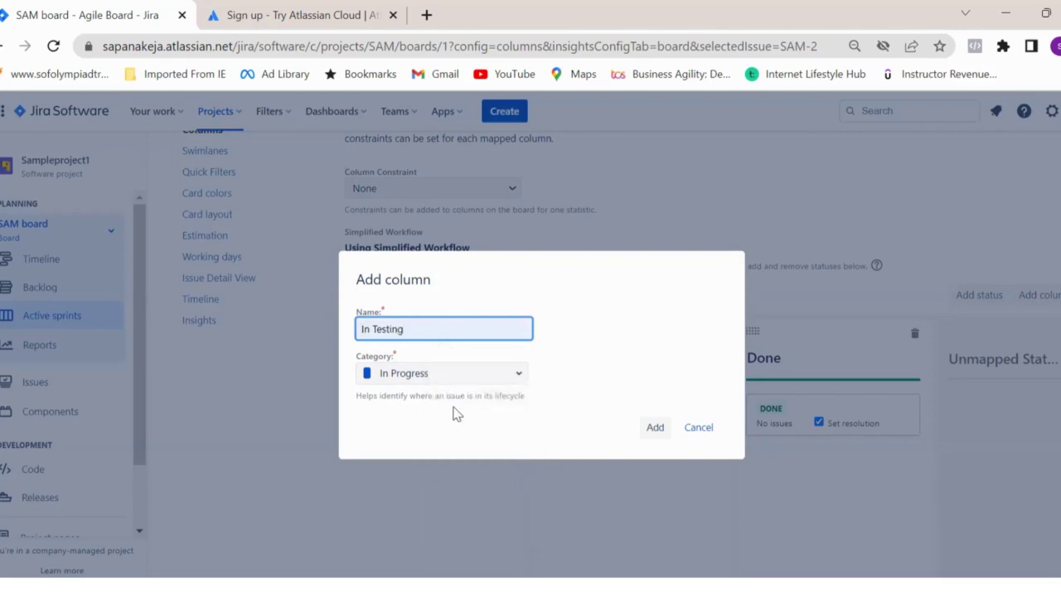
left_click(655, 429)
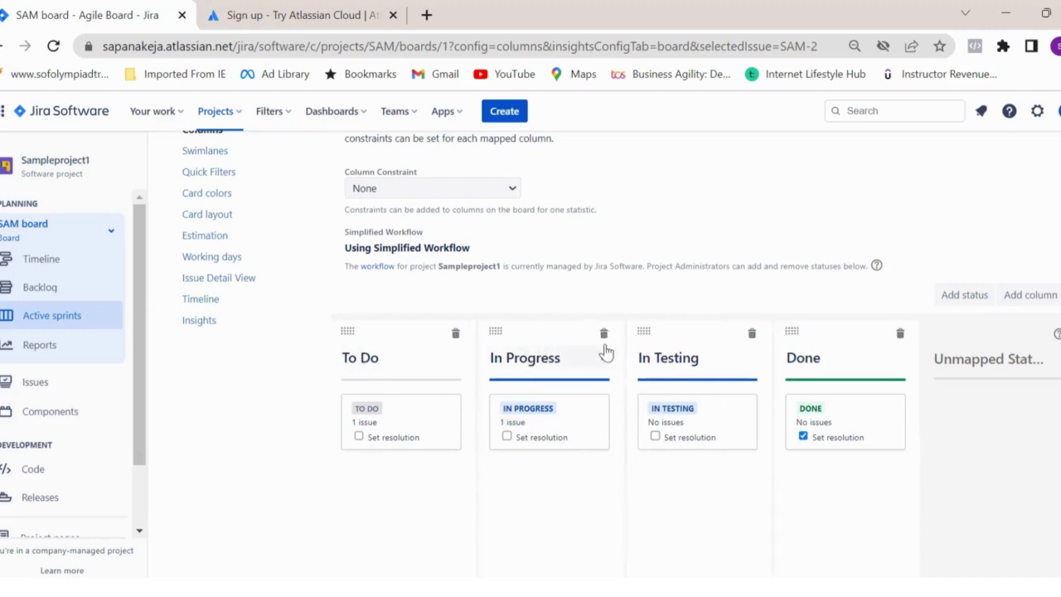
- Delete the In Progress column, add an In Development column, and place it before In Testing
left_click(604, 333)
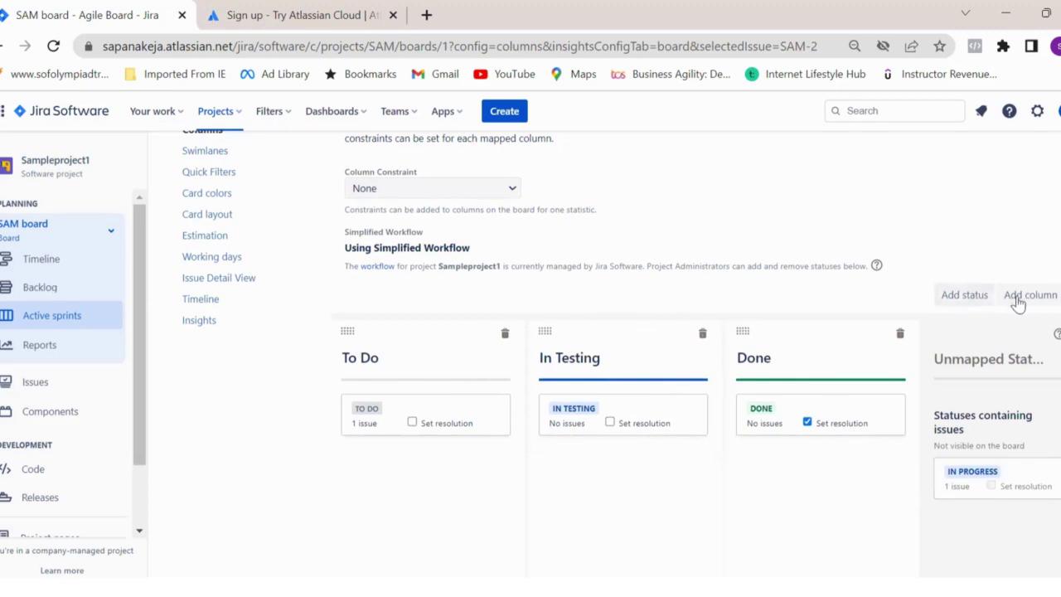
left_click(1019, 299)
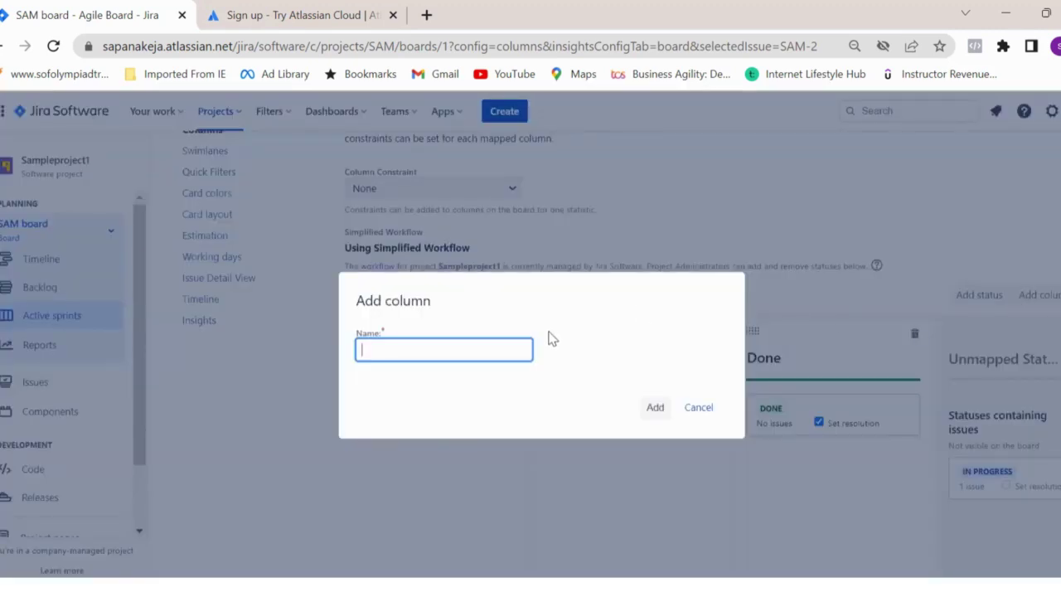
type("In")
left_click(487, 388)
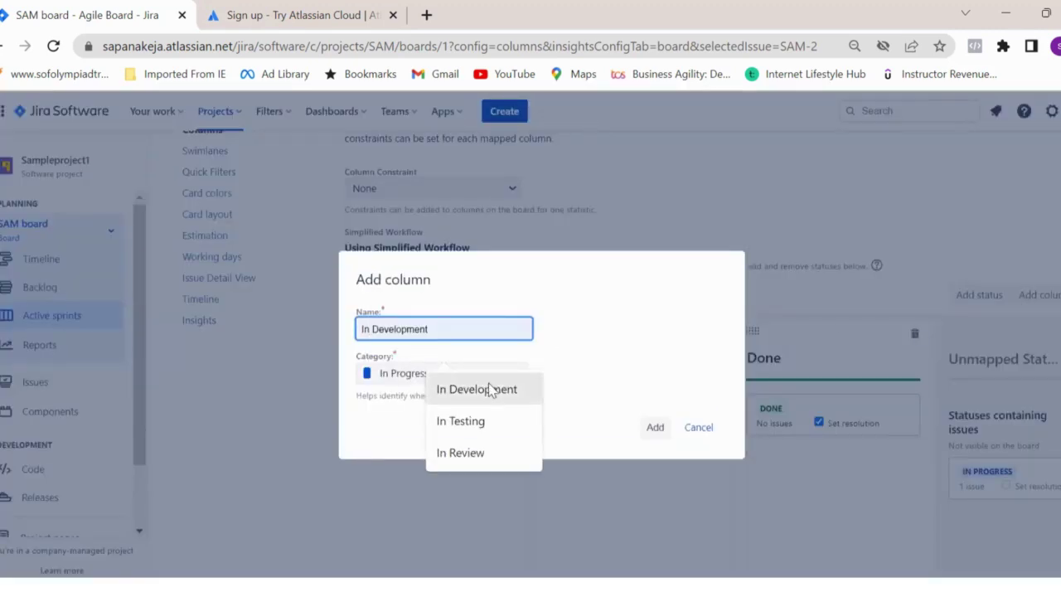
left_click(654, 430)
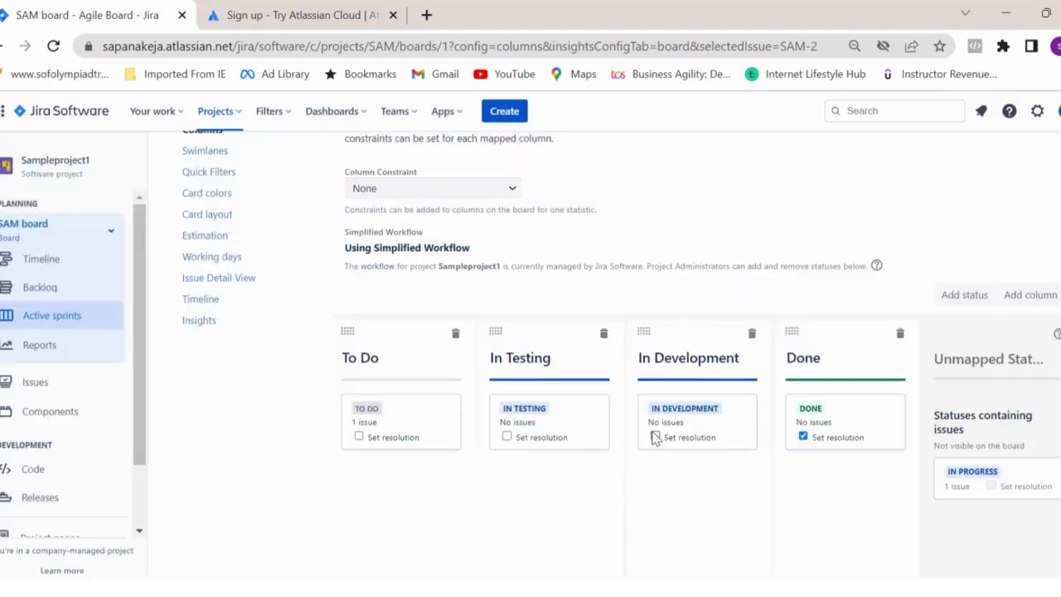
left_click_drag(682, 334, 533, 330)
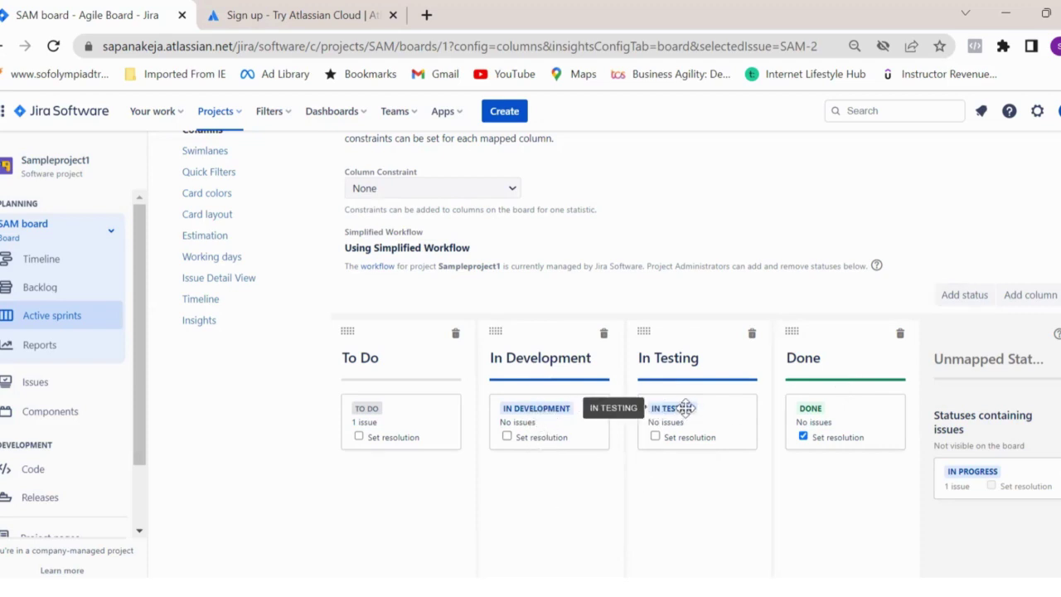
- Add a new unmapped workflow status named 'In tsting'
left_click(969, 297)
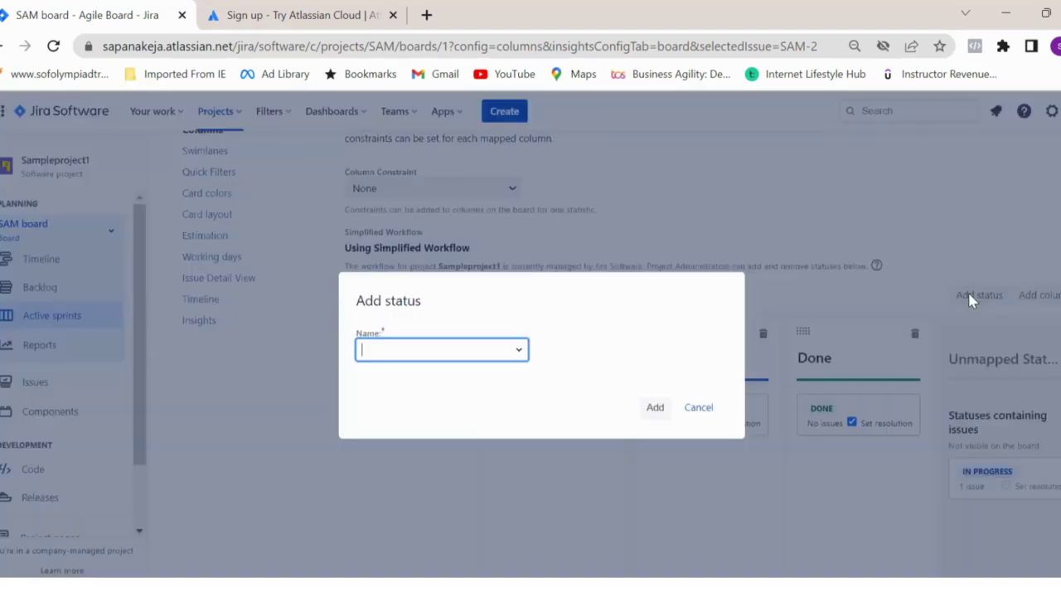
left_click(427, 353)
type("In te")
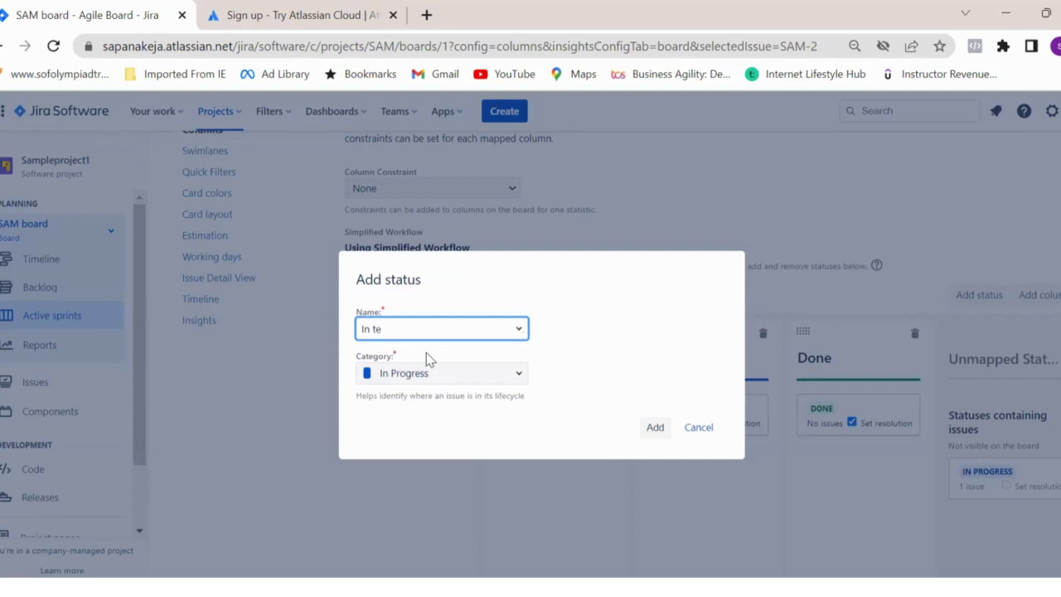
type("s tsting")
left_click(660, 430)
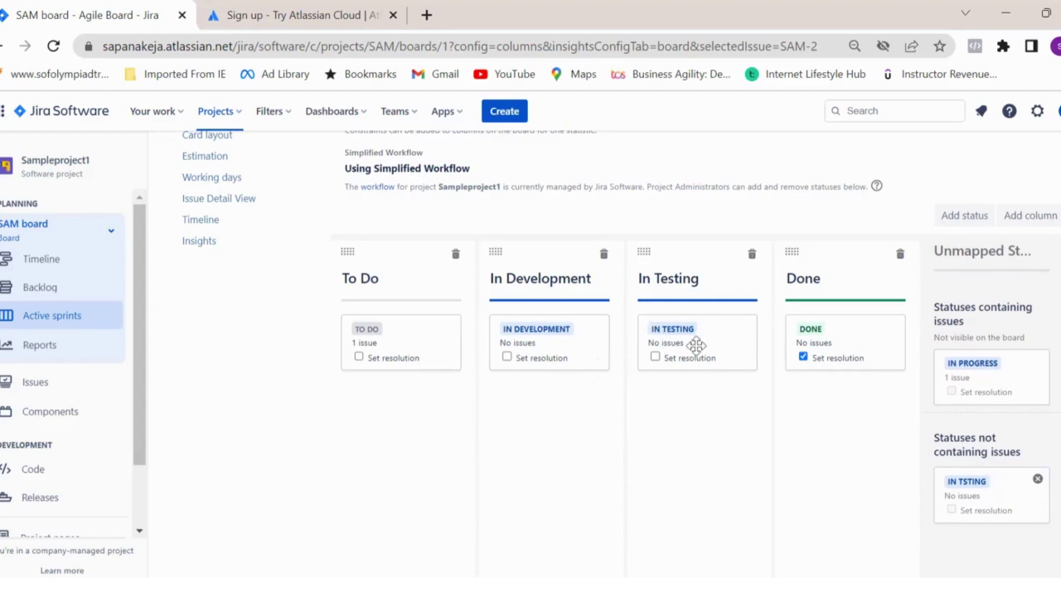
scroll(703, 344, "up", 3)
- Leave the board configuration and return to the SAM Sprint 1 board
left_click(1024, 214)
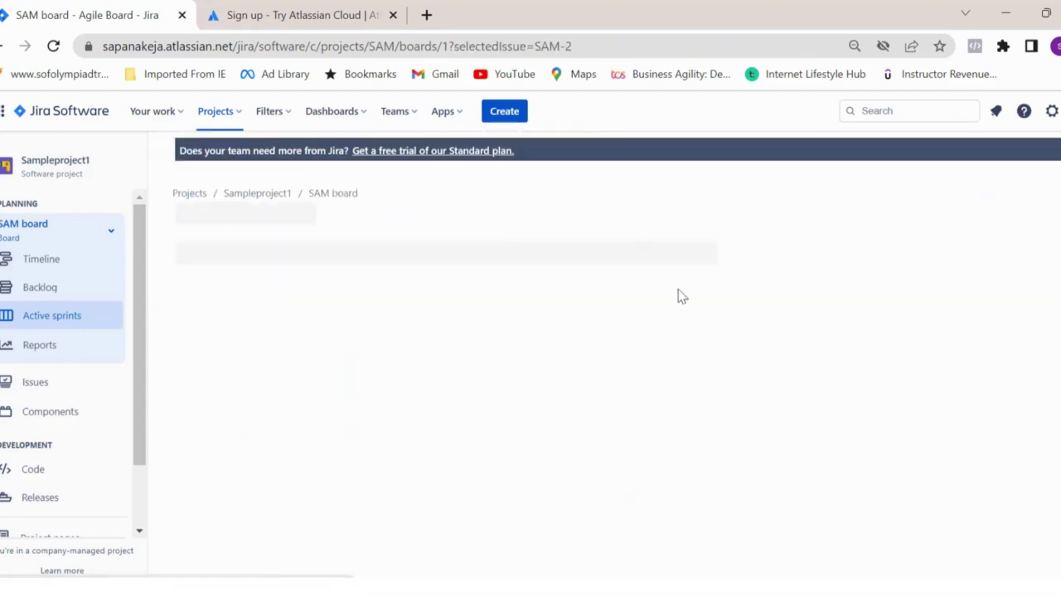